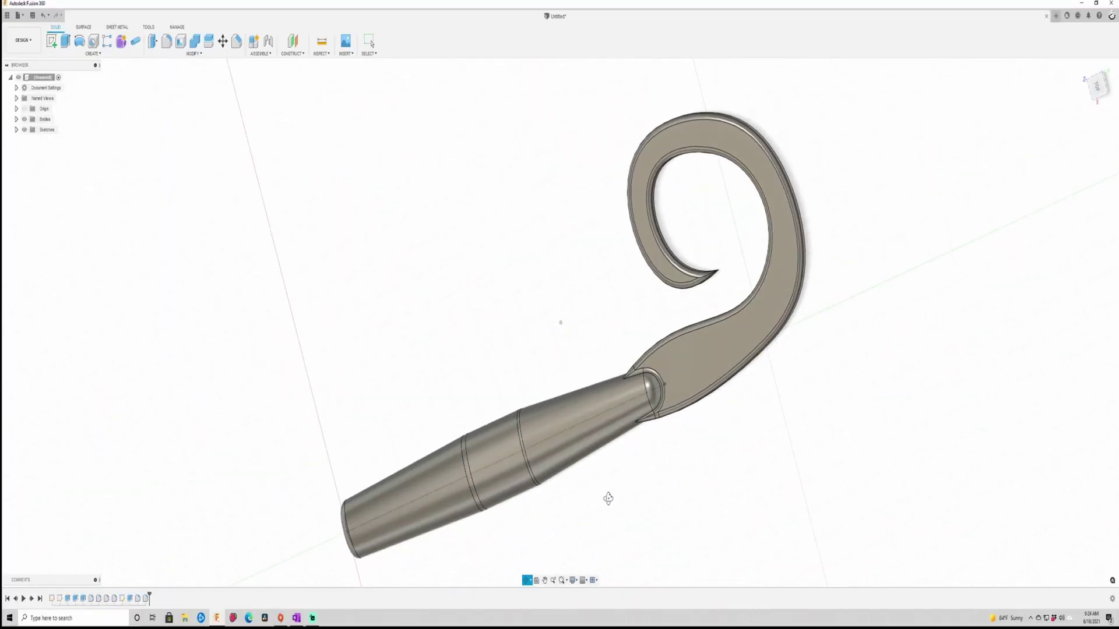
Stop orbiting the finished lure model and start a new, blank untitled design
key(Escape)
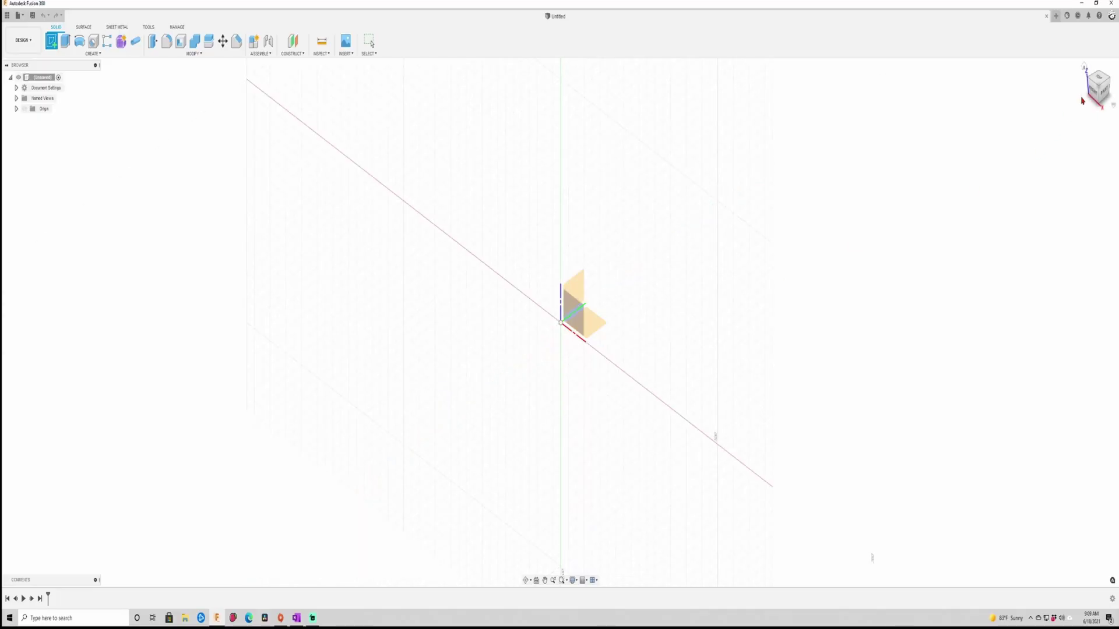
On the front (XZ) plane, draw a 10 mm diameter circle centred on the origin
click(1095, 97)
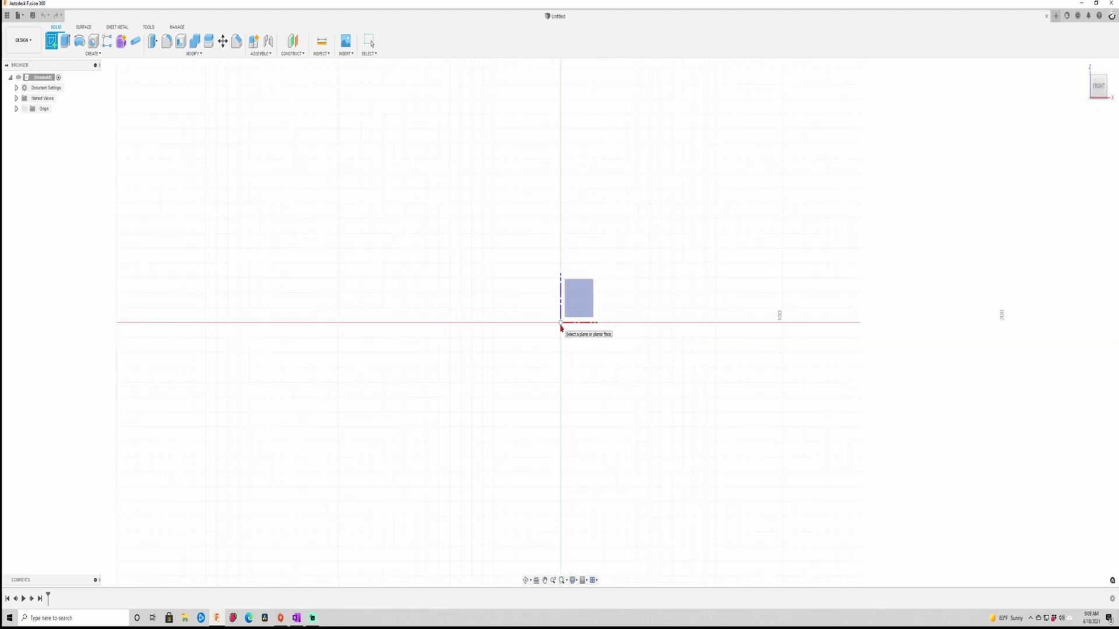
click(575, 305)
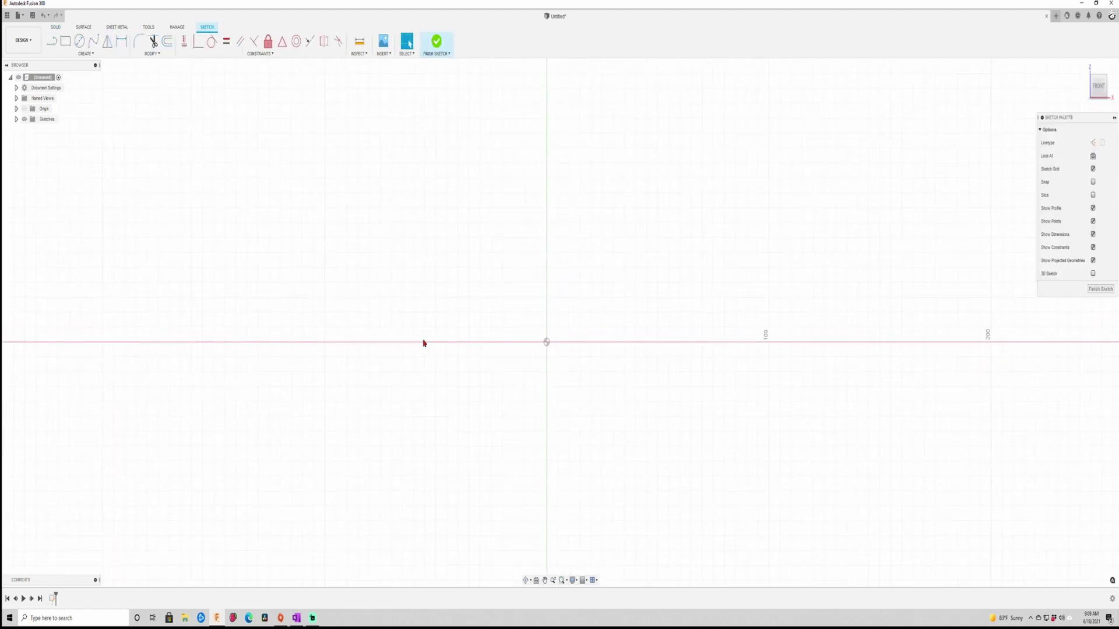
click(79, 39)
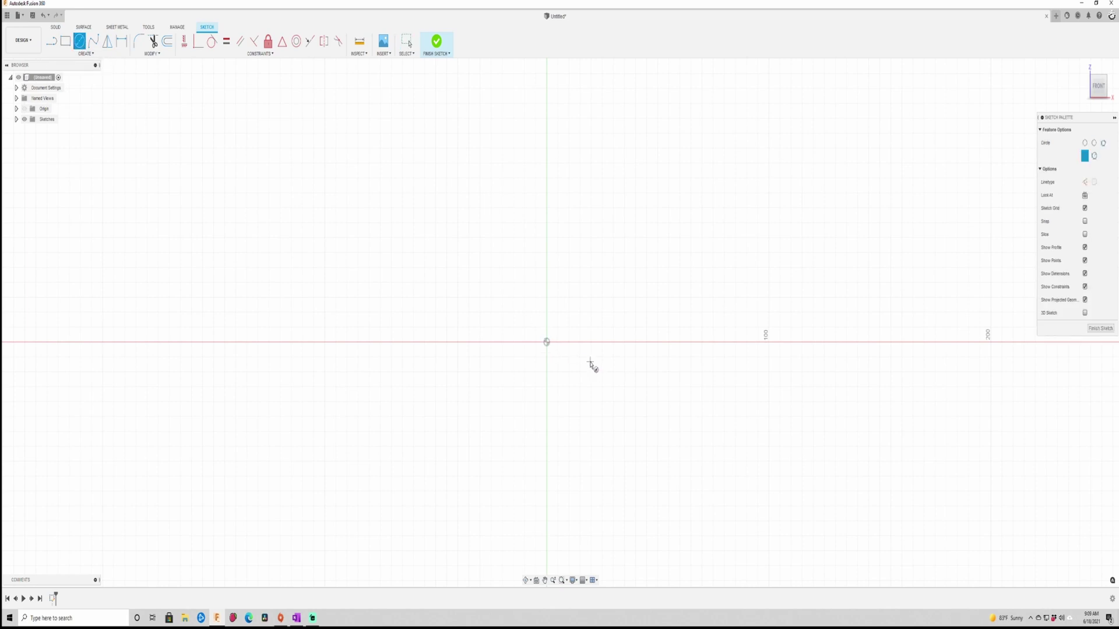
mouse_move(590, 363)
middle_down()
mouse_move(577, 320)
mouse_move(600, 268)
mouse_move(616, 269)
middle_up()
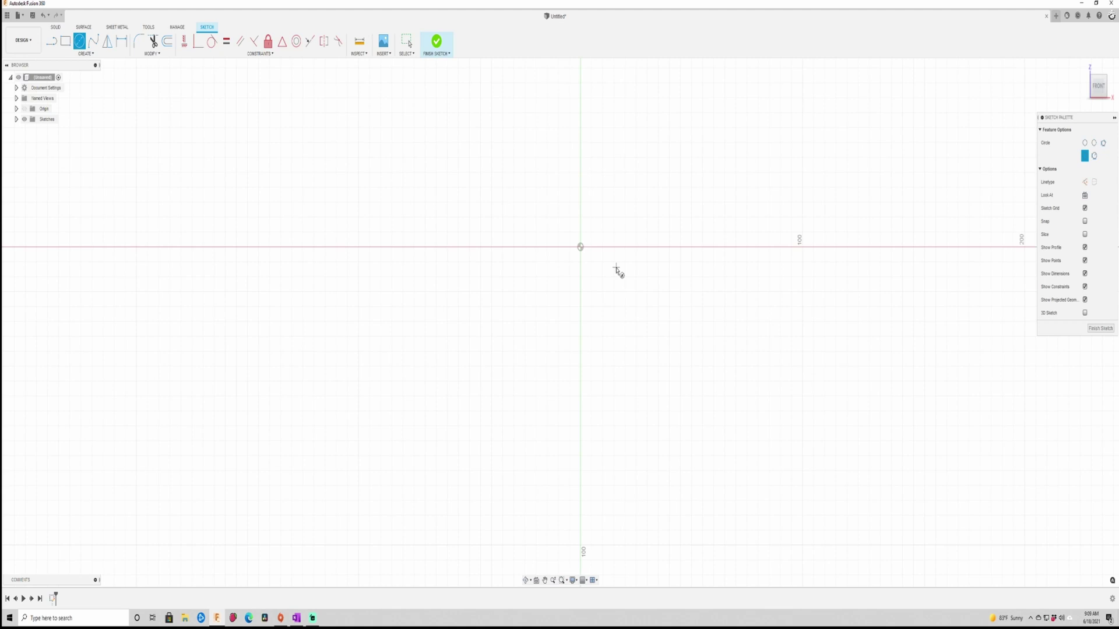
scroll(588, 252, up, 2)
scroll(568, 252, up, 4)
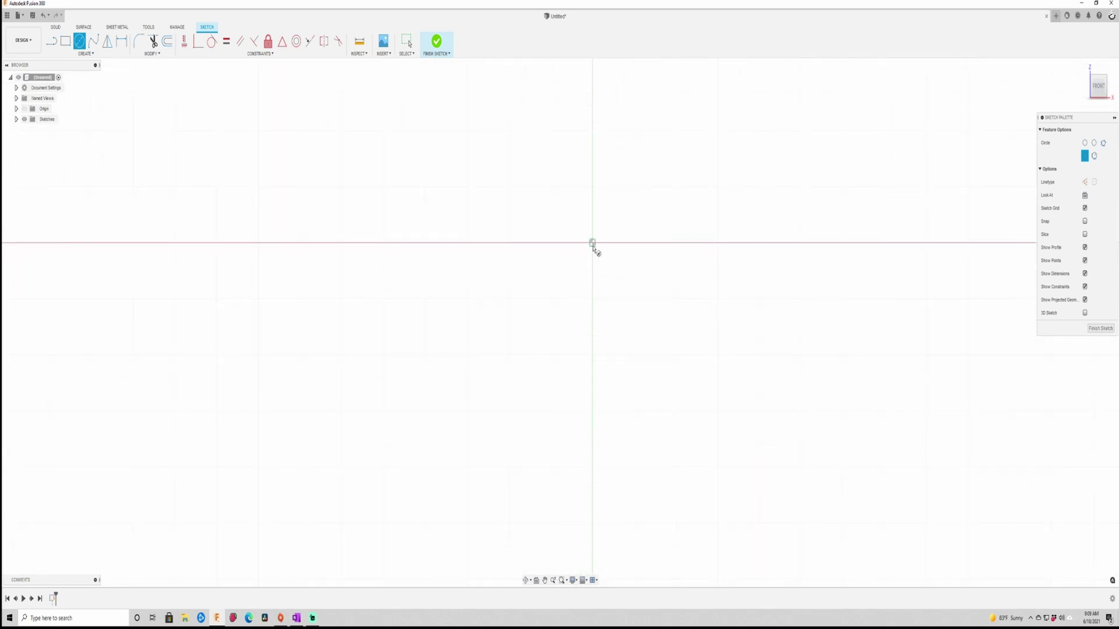
click(592, 242)
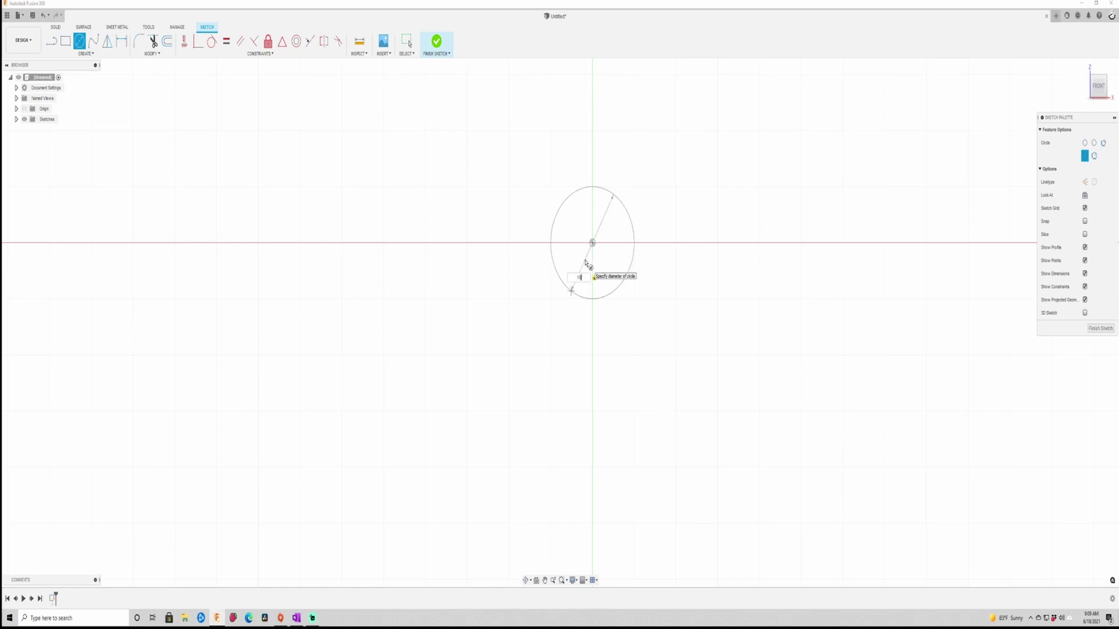
key(Return)
key(Escape)
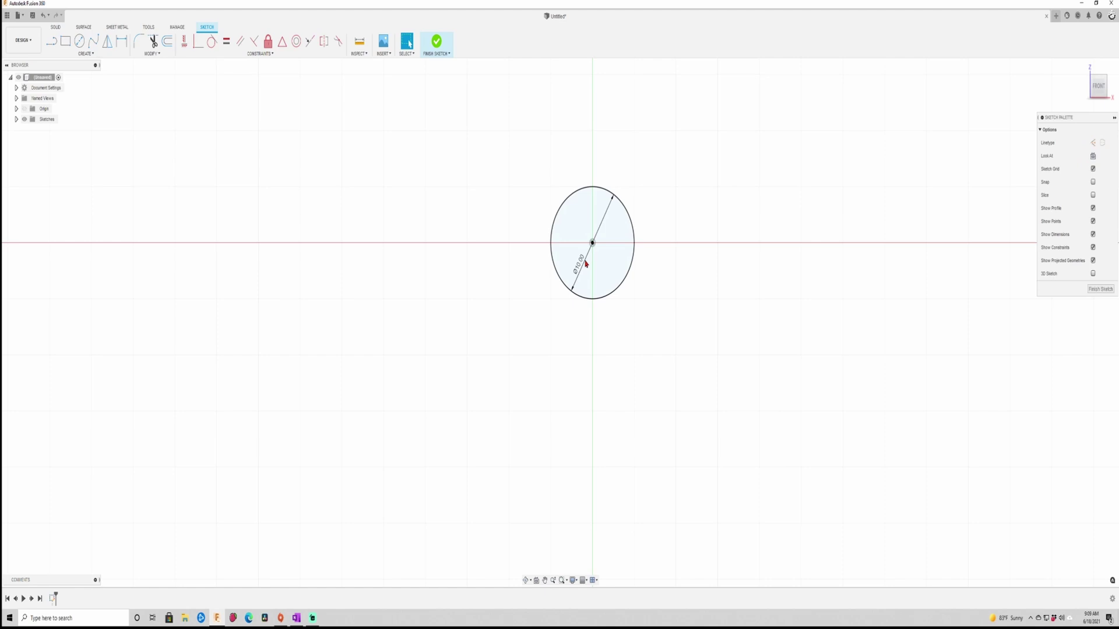
Finish the circle sketch and start a new sketch on the right side plane
click(1100, 289)
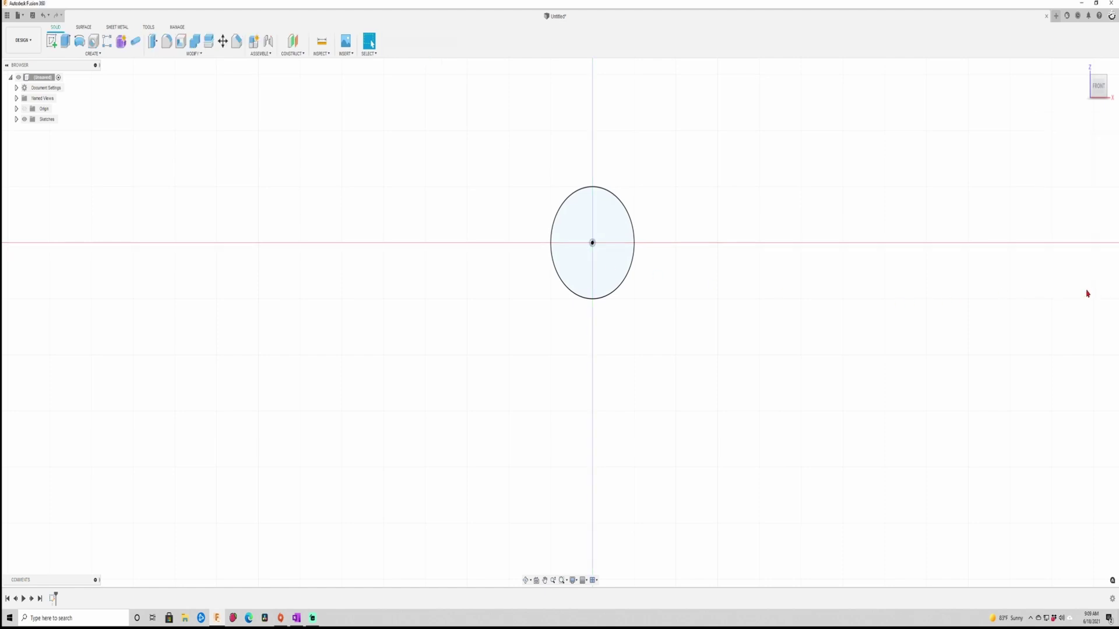
click(1105, 89)
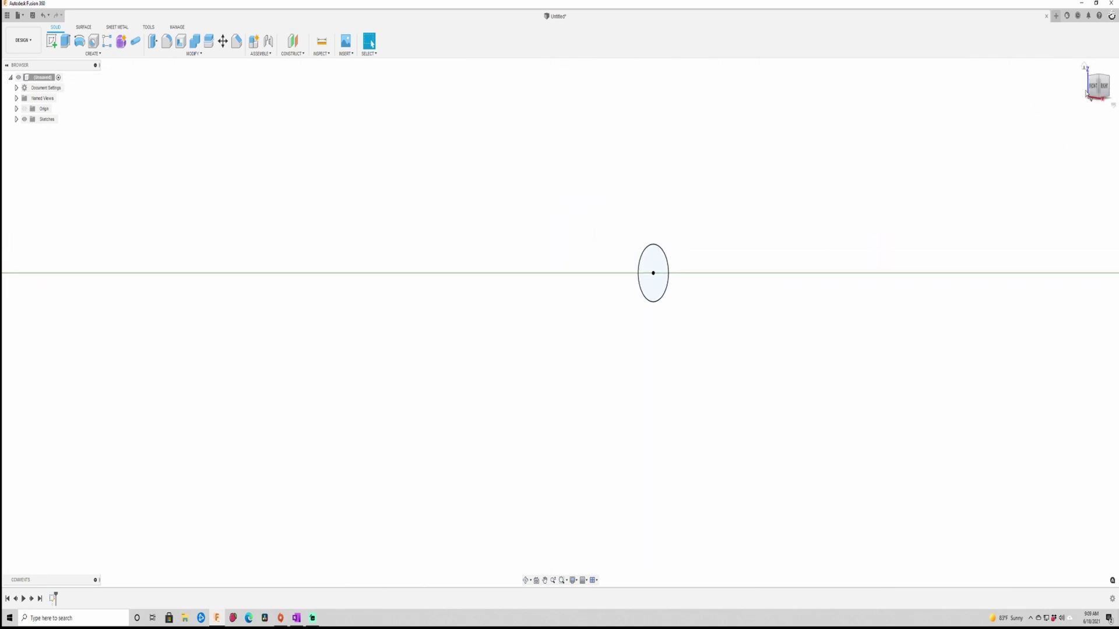
click(1104, 89)
middle_drag(739, 365, 523, 413)
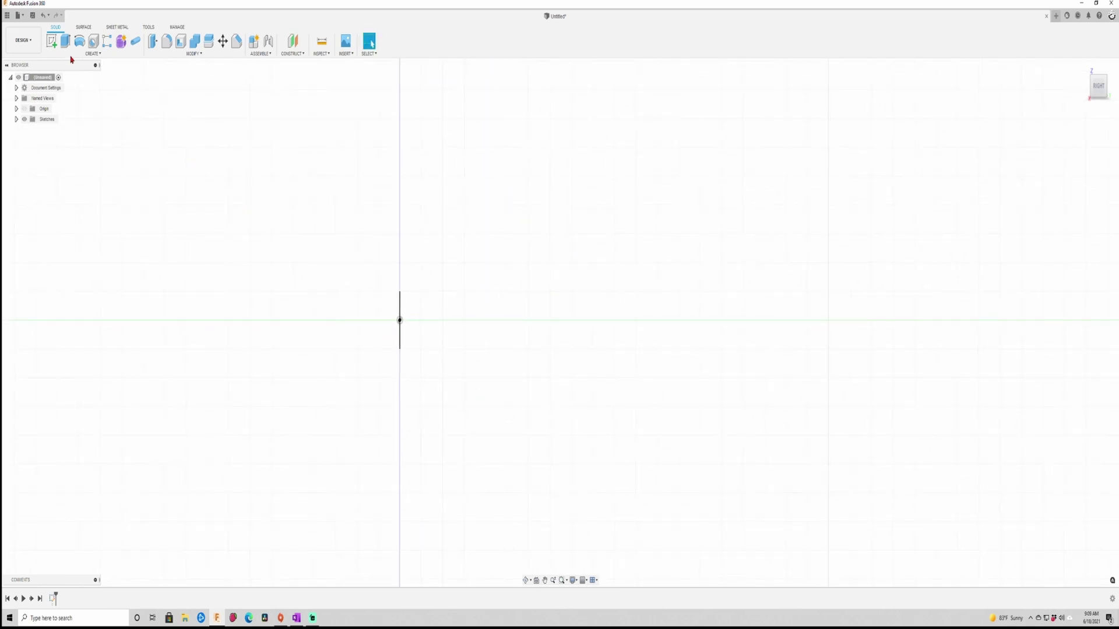
click(51, 41)
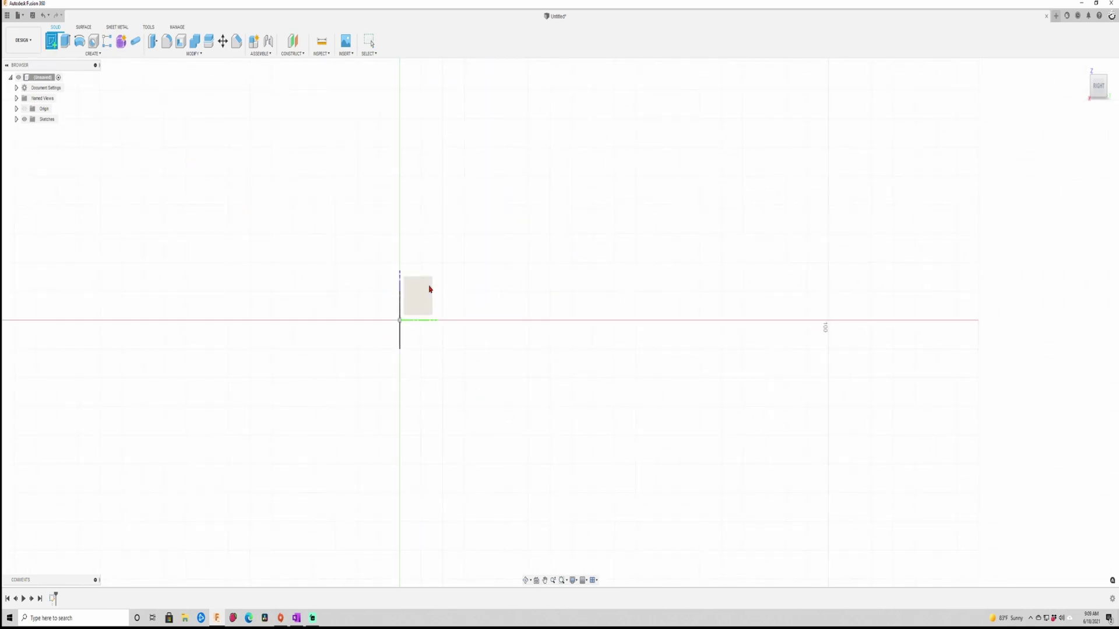
click(430, 289)
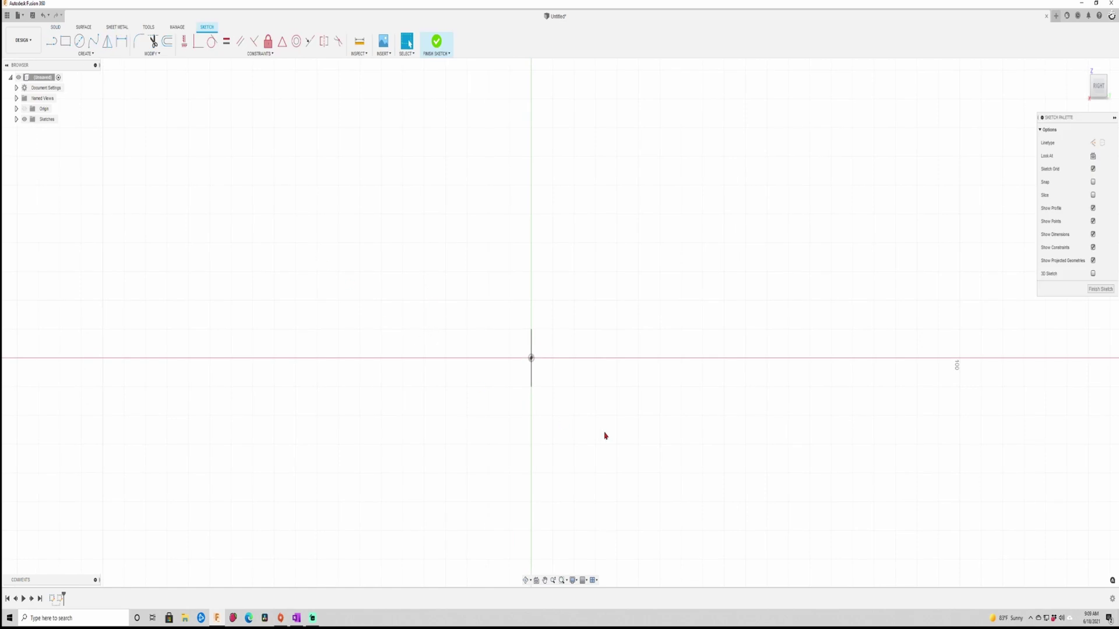
mouse_move(605, 436)
middle_down()
mouse_move(505, 330)
mouse_move(475, 325)
middle_up()
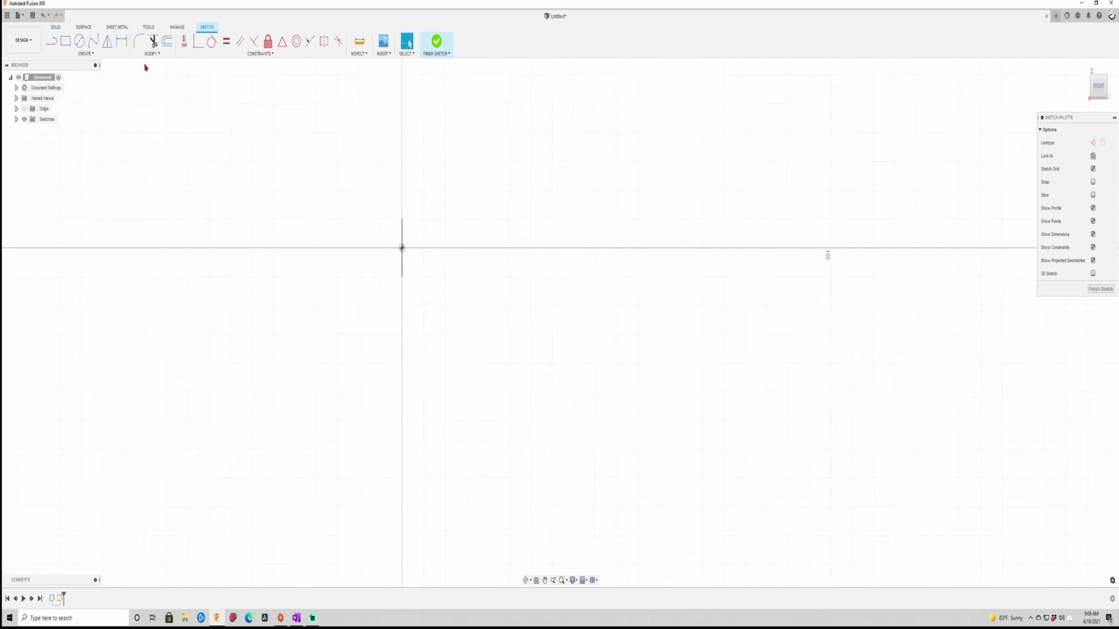
Draw a 3 in horizontal centreline starting at the origin
click(50, 46)
click(1102, 144)
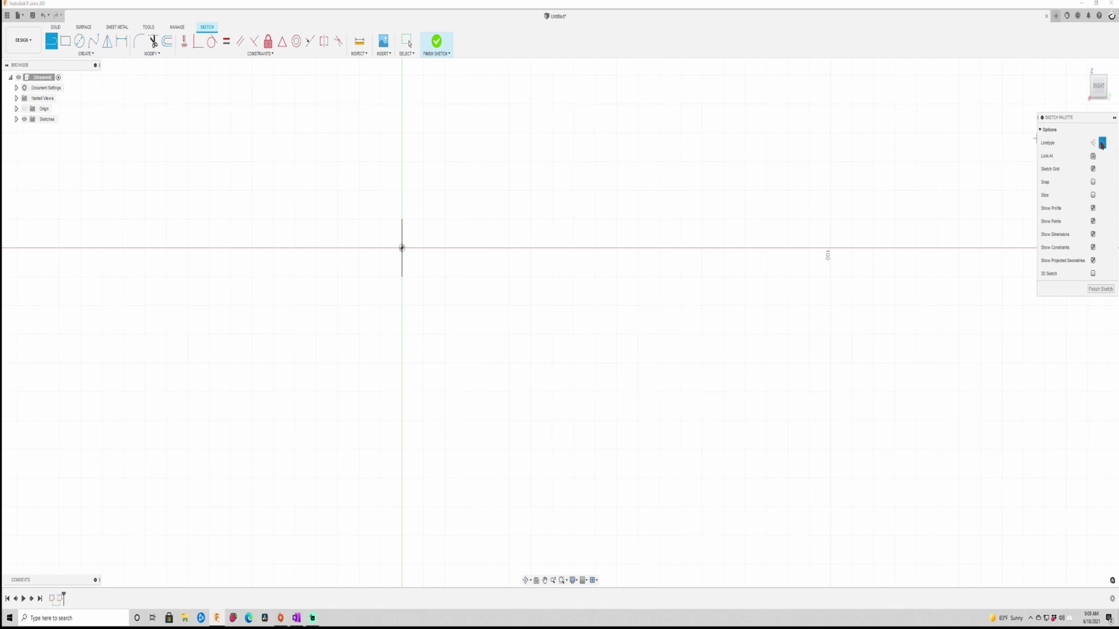
click(401, 248)
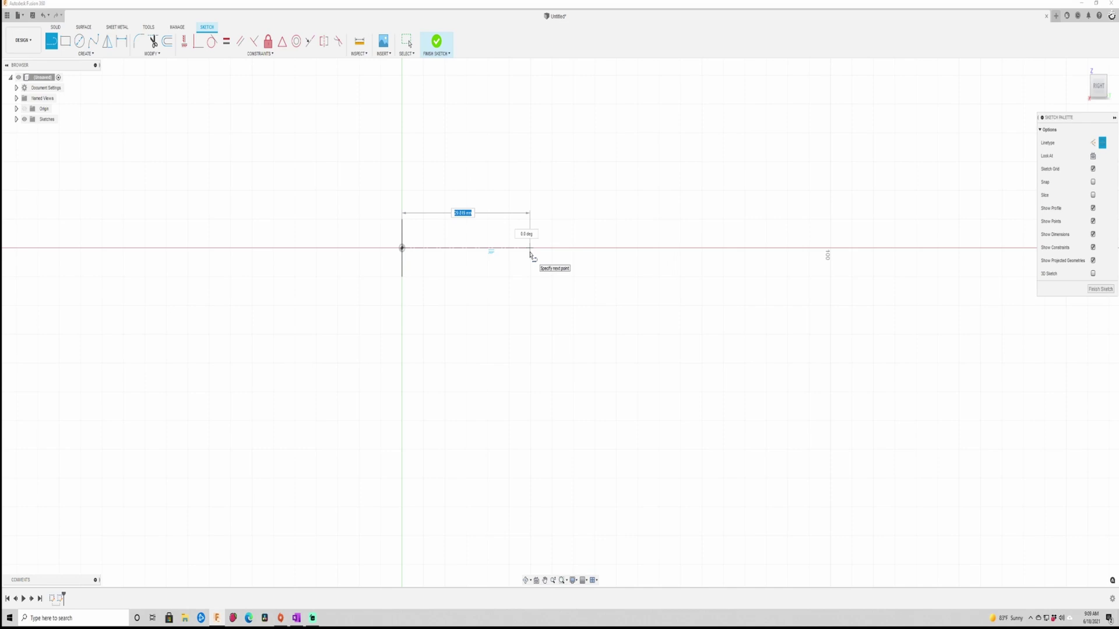
text(3)
key(Tab)
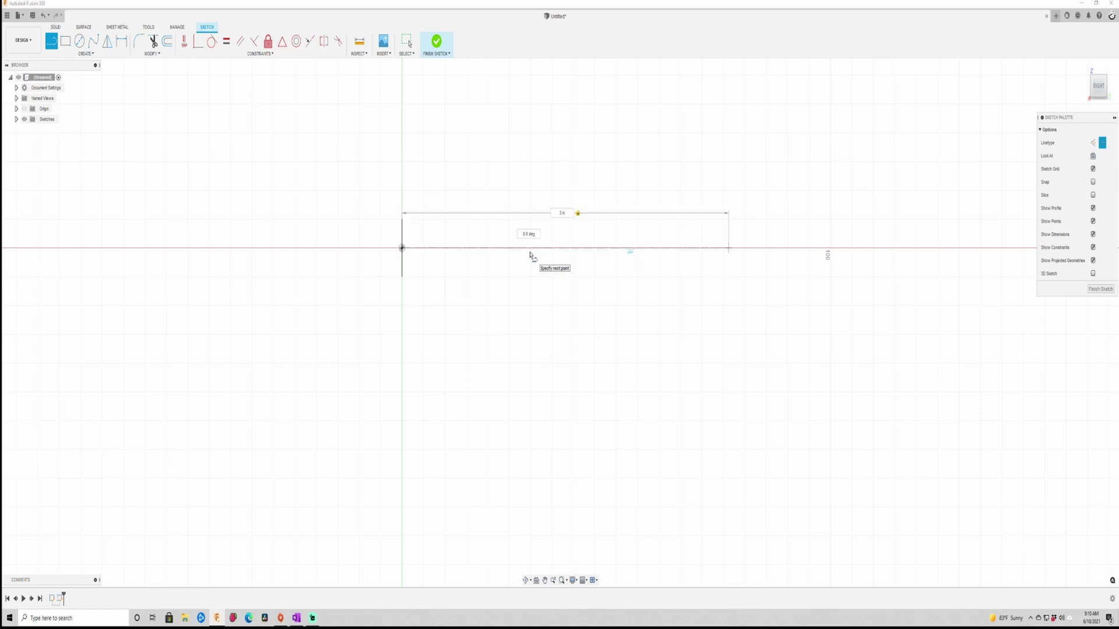
key(Return)
key(Escape)
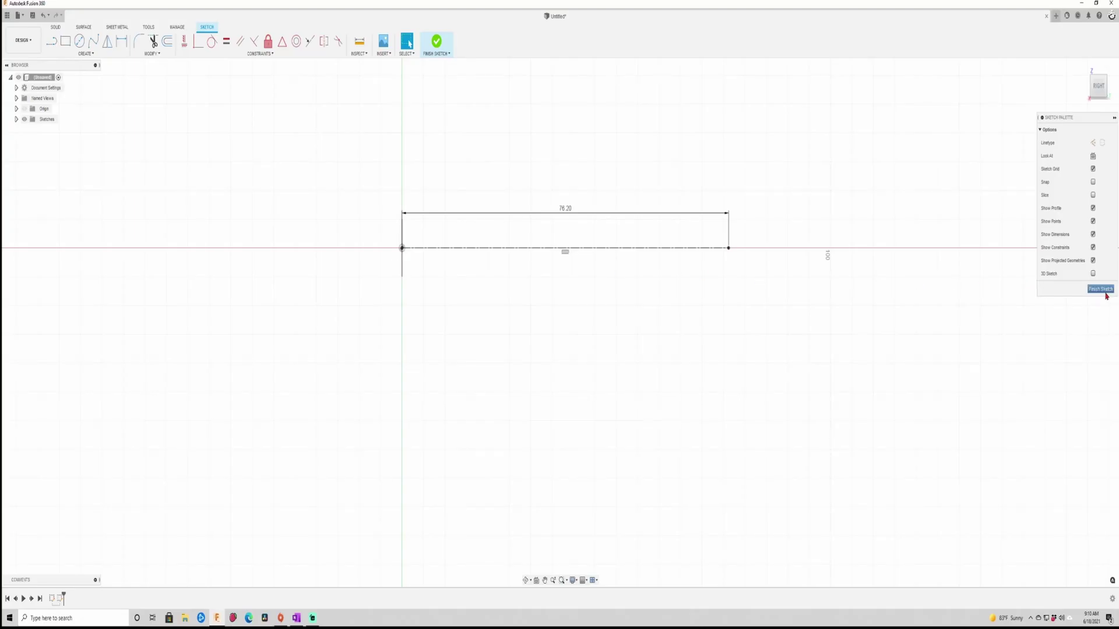
Extrude the 10 mm circle about 30.6 mm as a new body with a 5° taper
click(1105, 294)
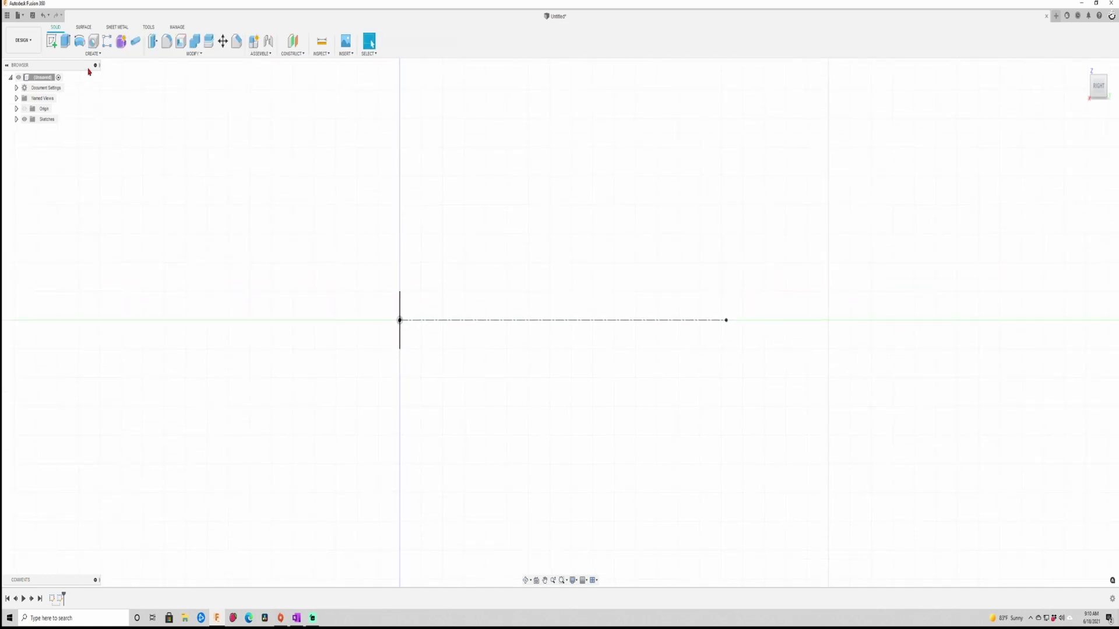
click(65, 42)
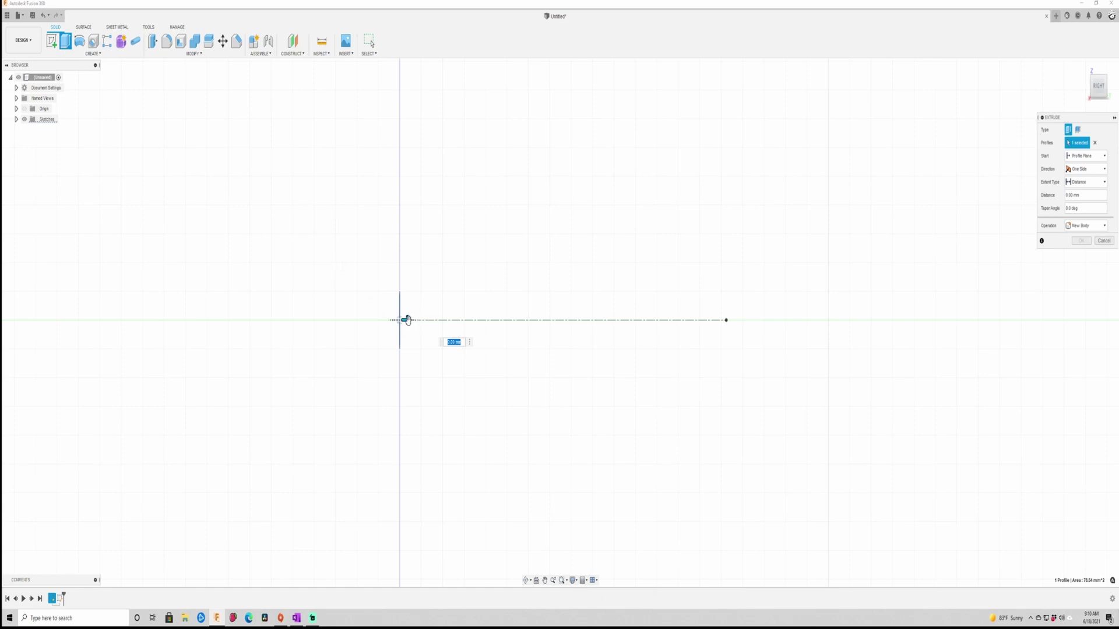
drag(407, 321, 539, 338)
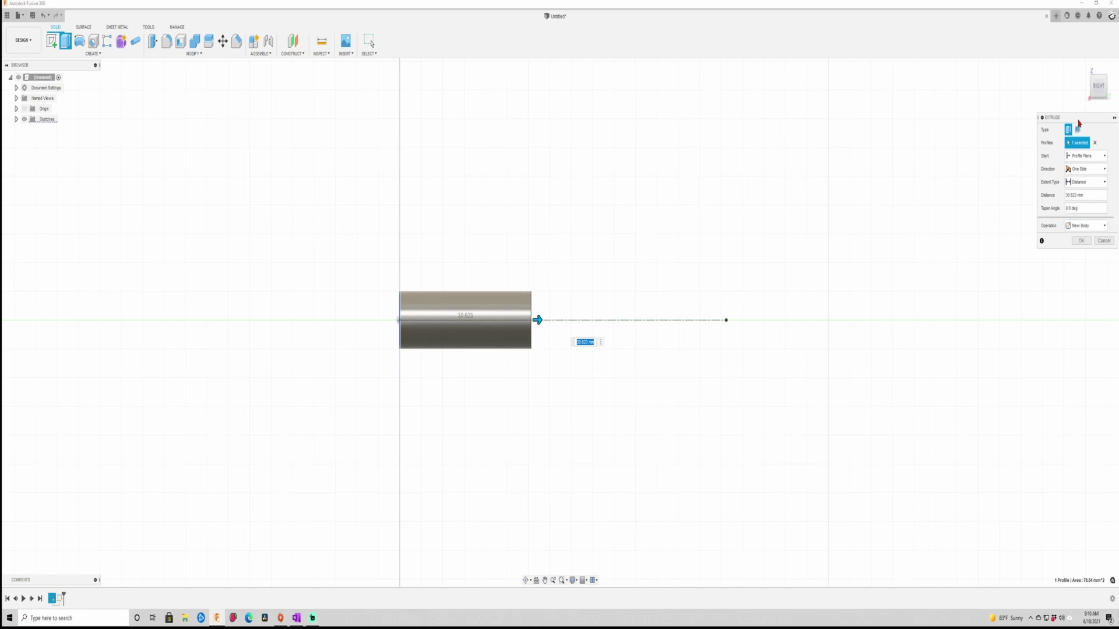
drag(1078, 123, 618, 167)
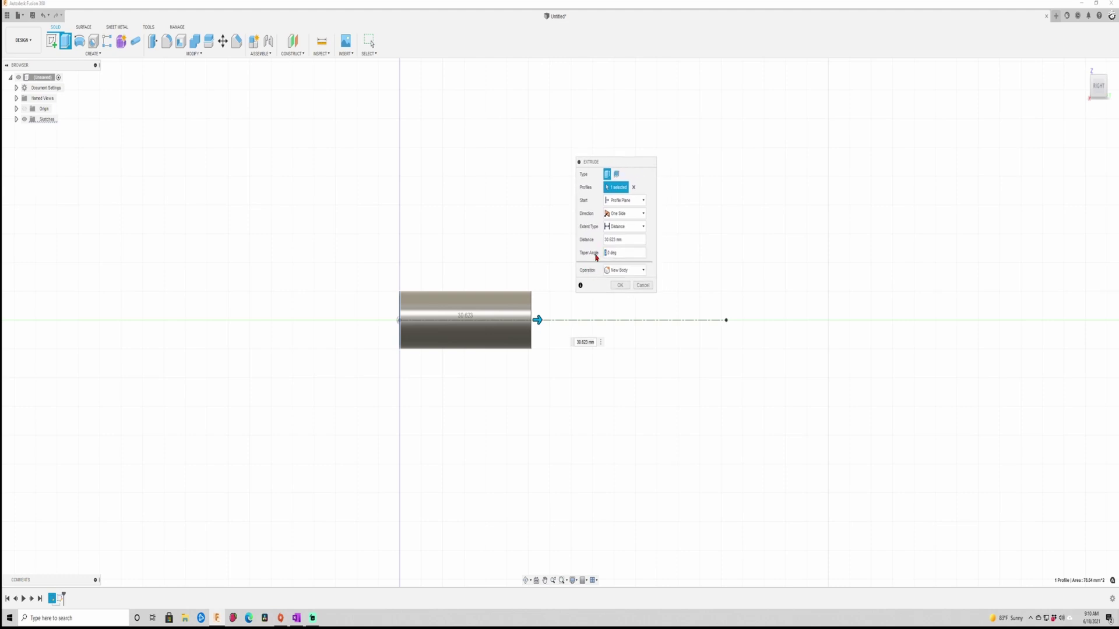
key(Return)
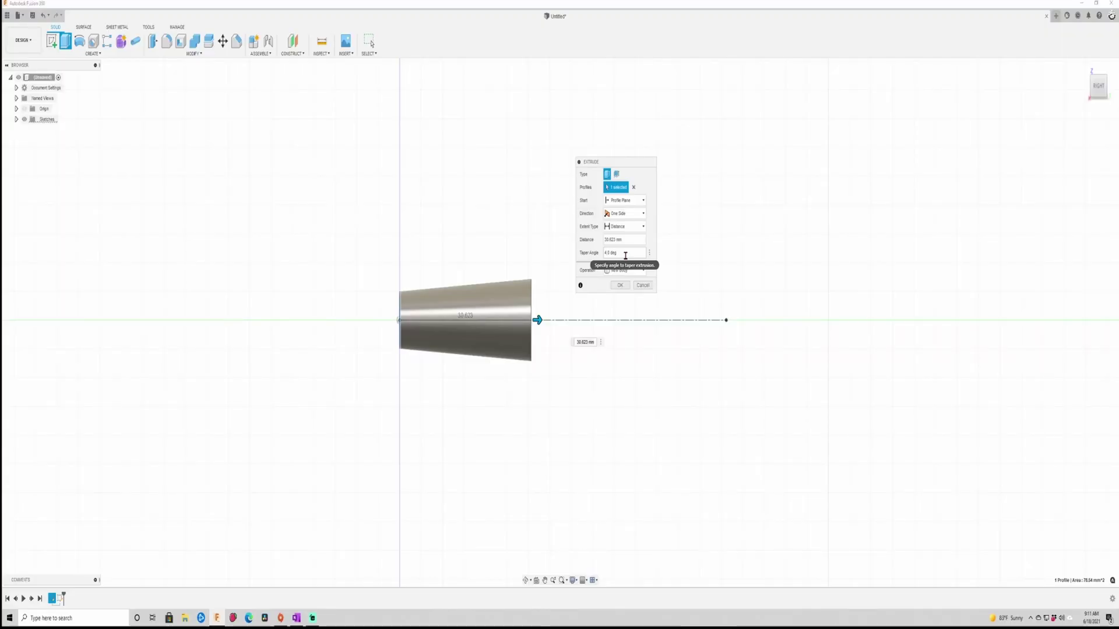
text(1)
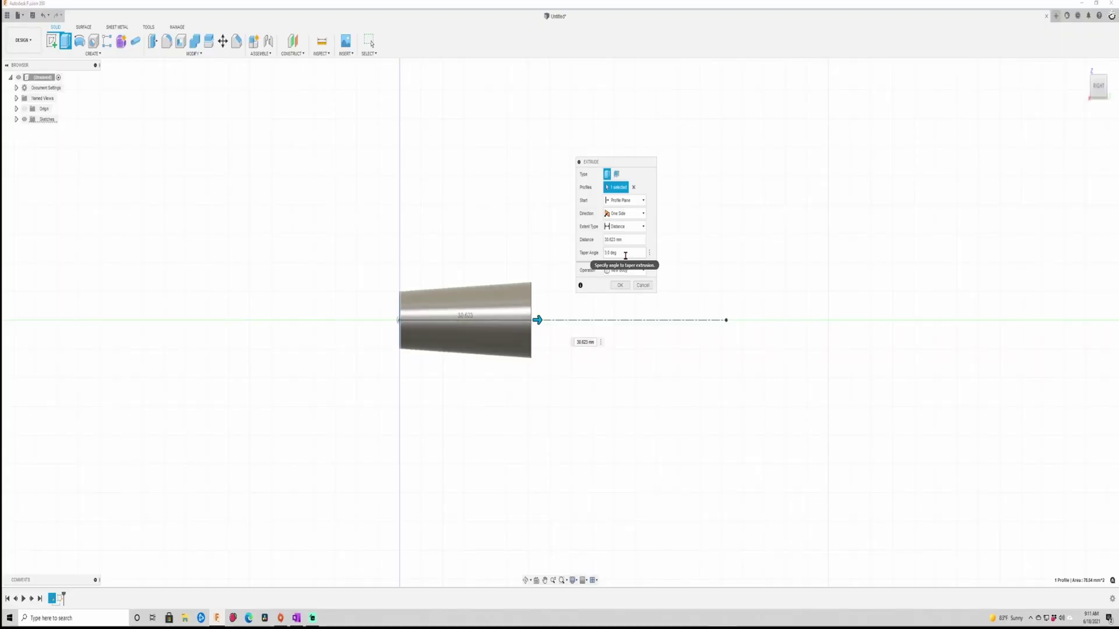
Confirm the tapered extrusion and join a short section of about 11 mm to its end face
click(619, 286)
click(531, 312)
key(e)
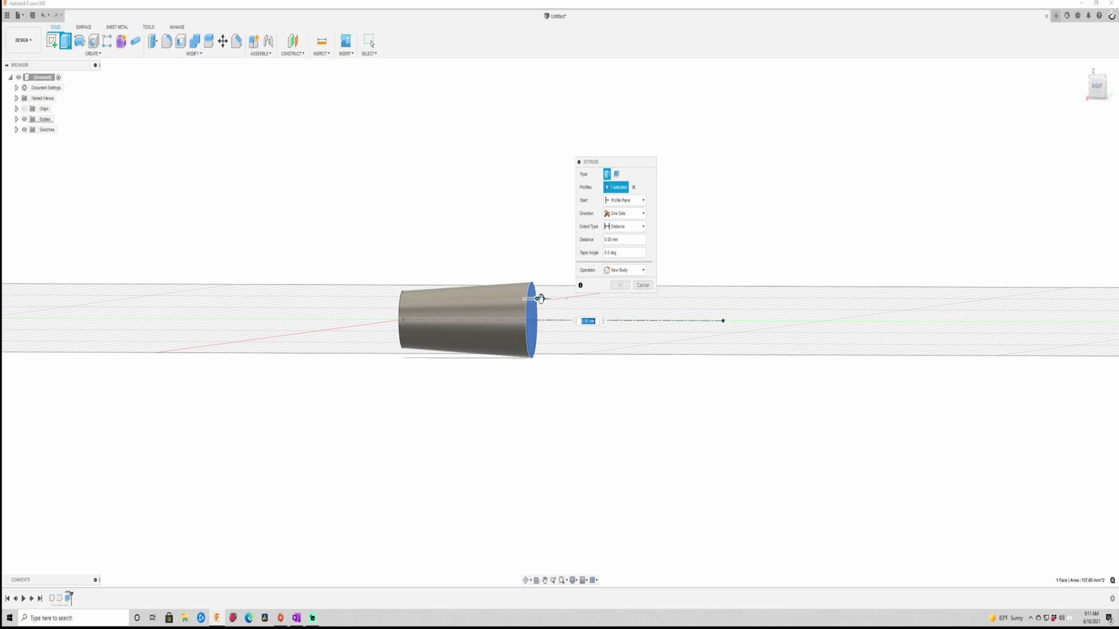
drag(541, 299, 557, 298)
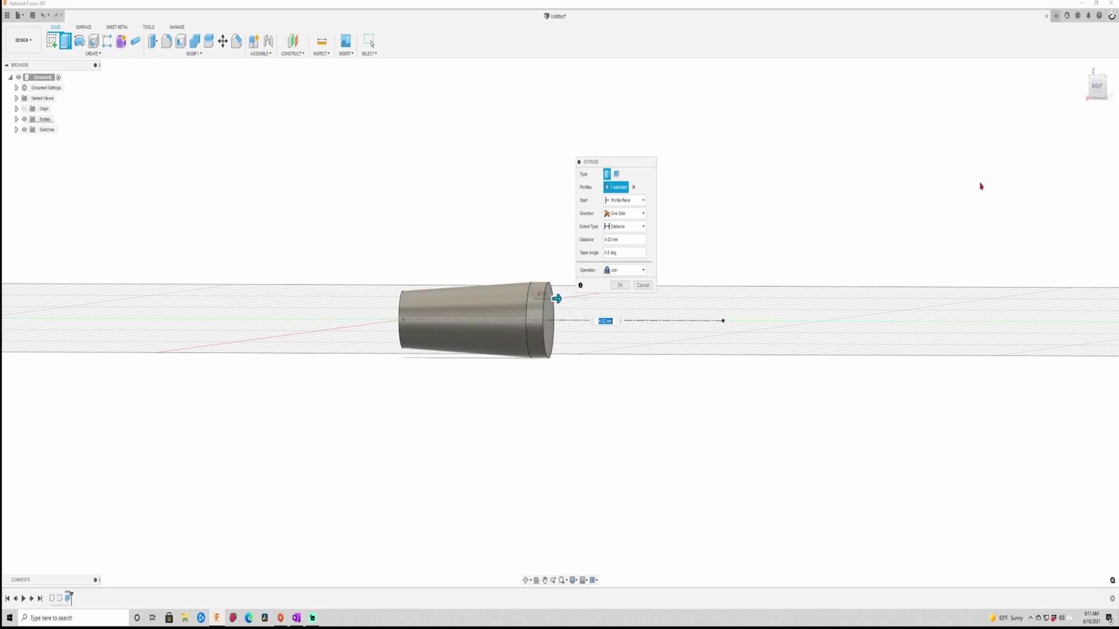
click(1098, 87)
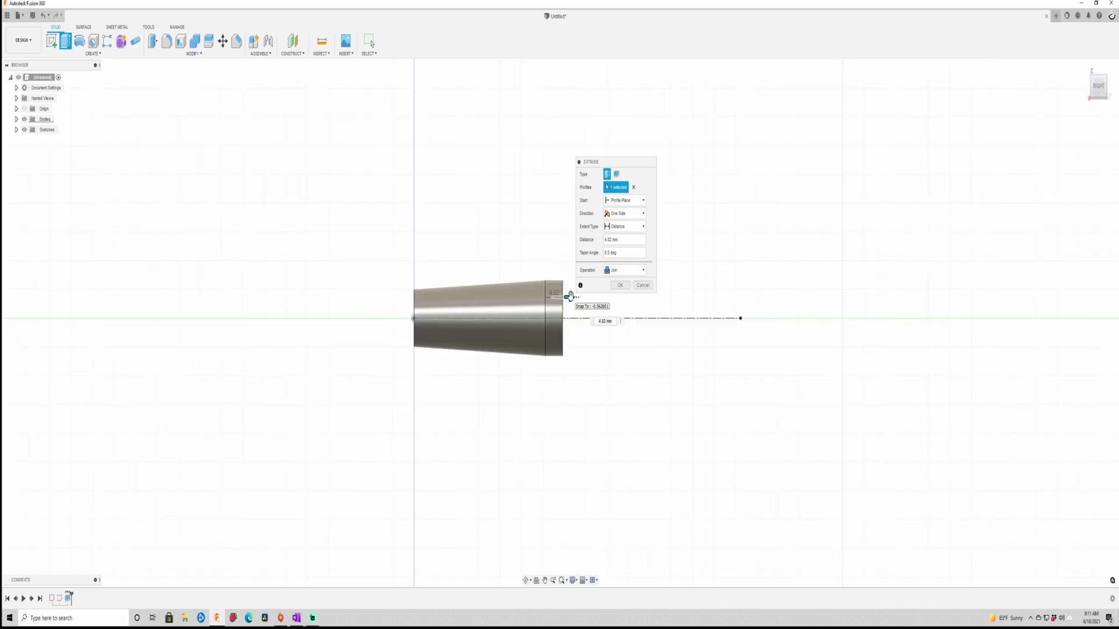
drag(570, 297, 609, 300)
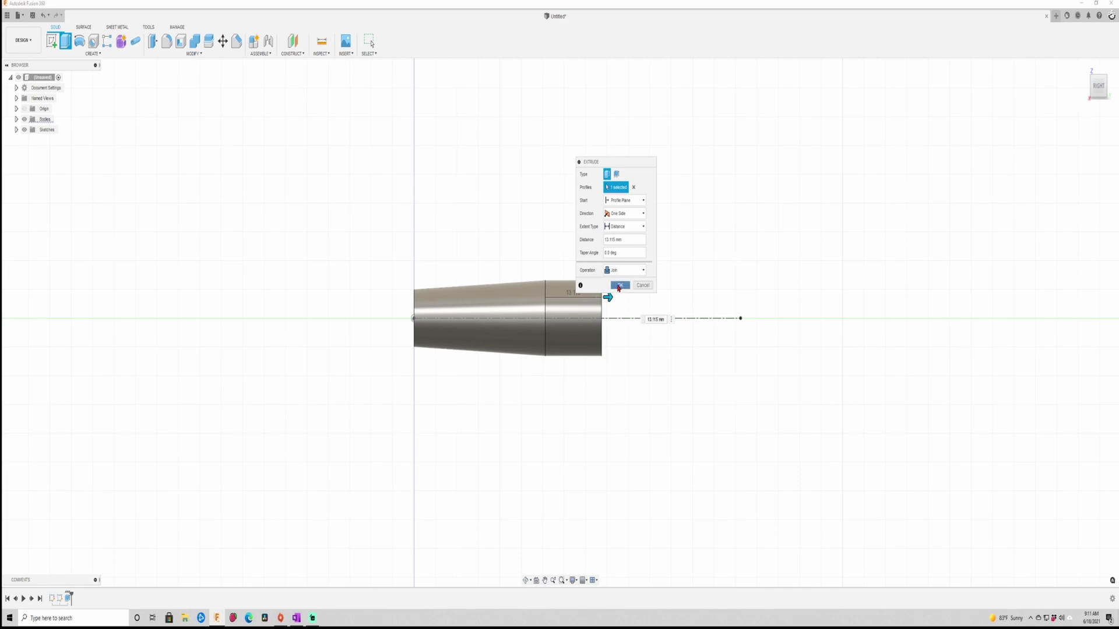
click(618, 285)
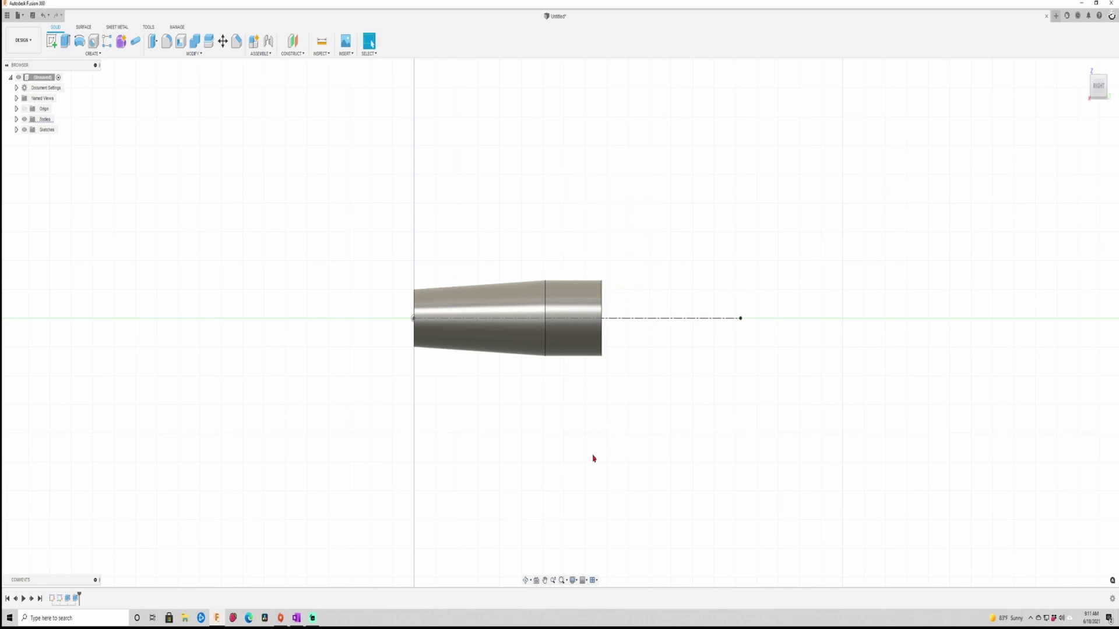
Extrude the body's flat end face 32.624 mm with a -5° taper so it narrows
shift+middle_drag(592, 452, 564, 415)
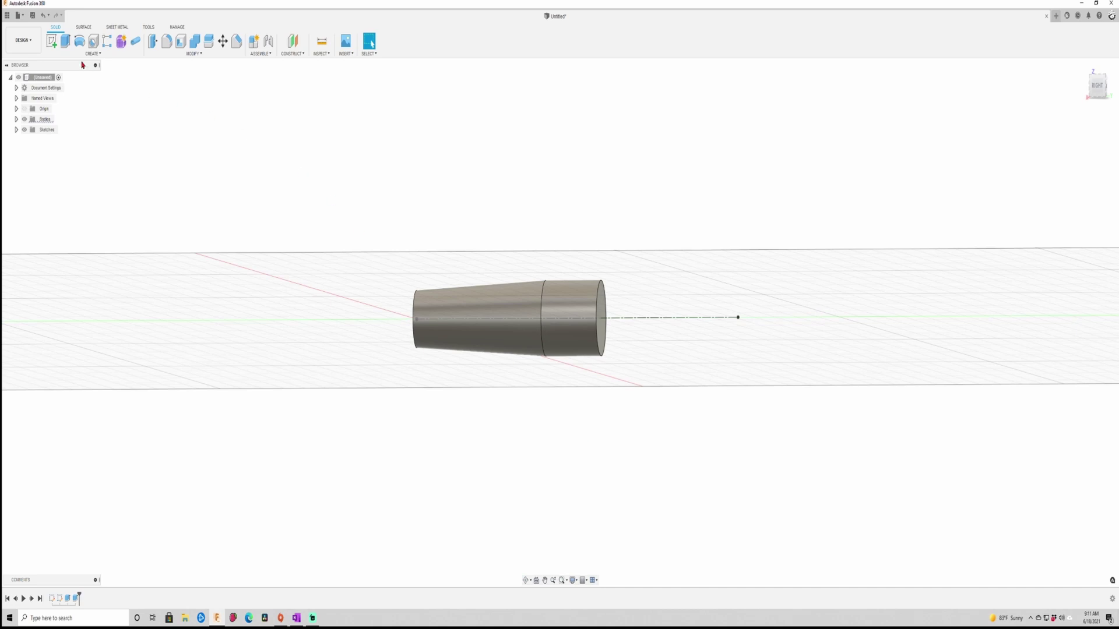
click(65, 41)
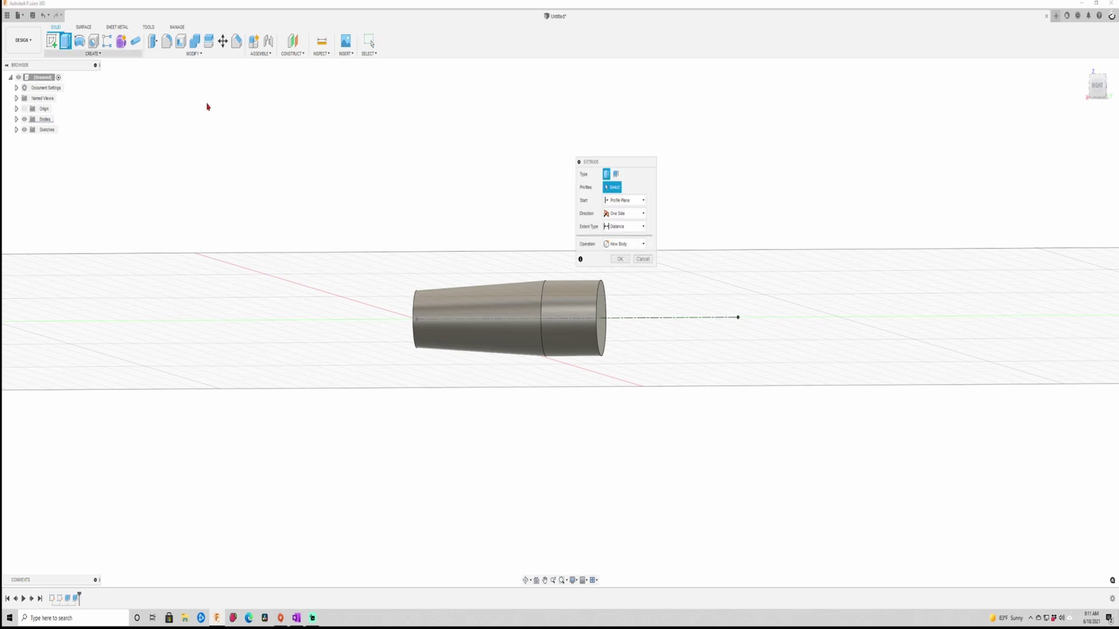
click(601, 304)
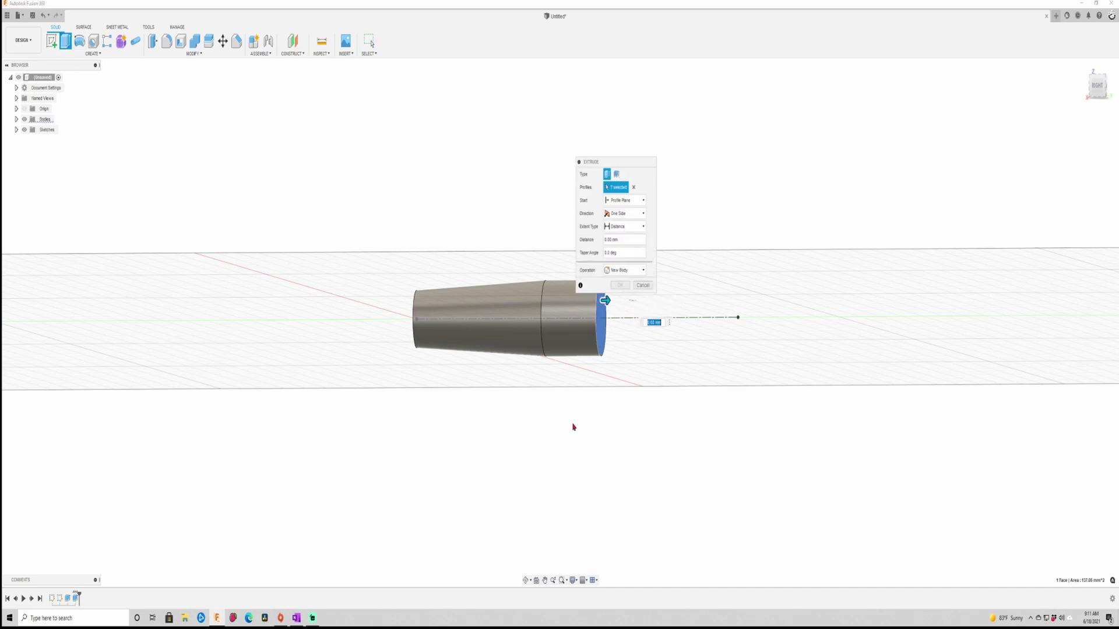
drag(605, 300, 743, 329)
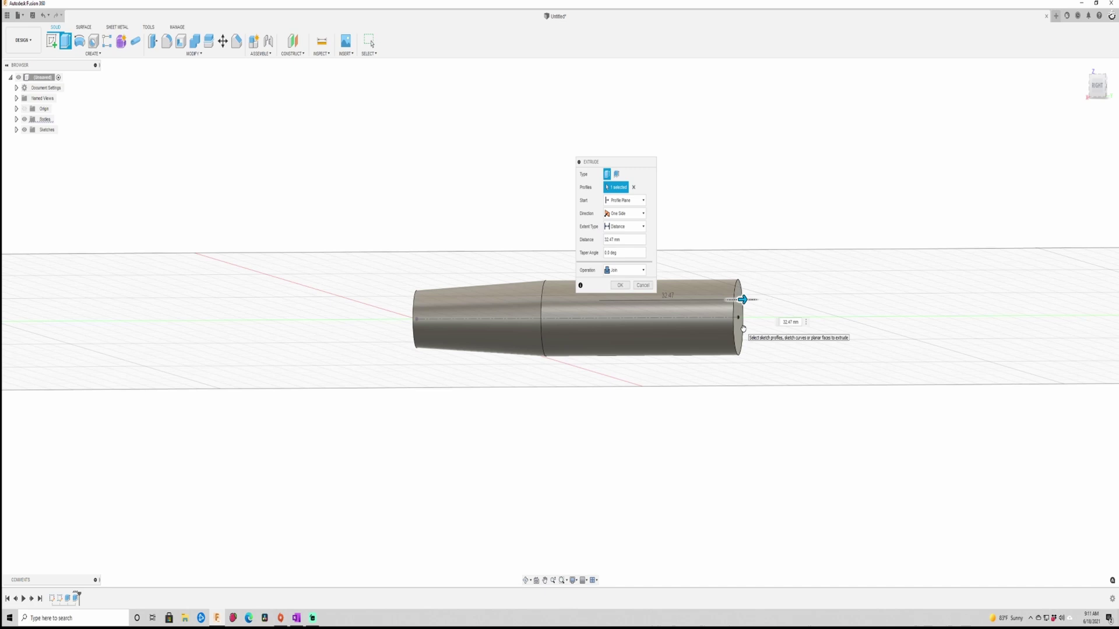
drag(743, 329, 744, 330)
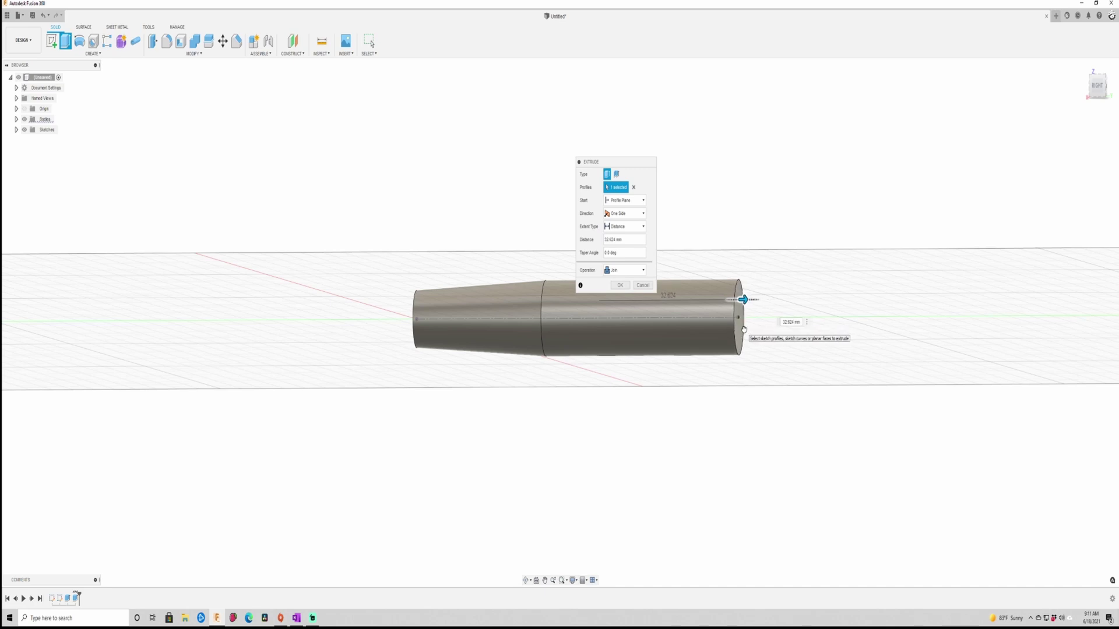
click(1097, 87)
click(606, 253)
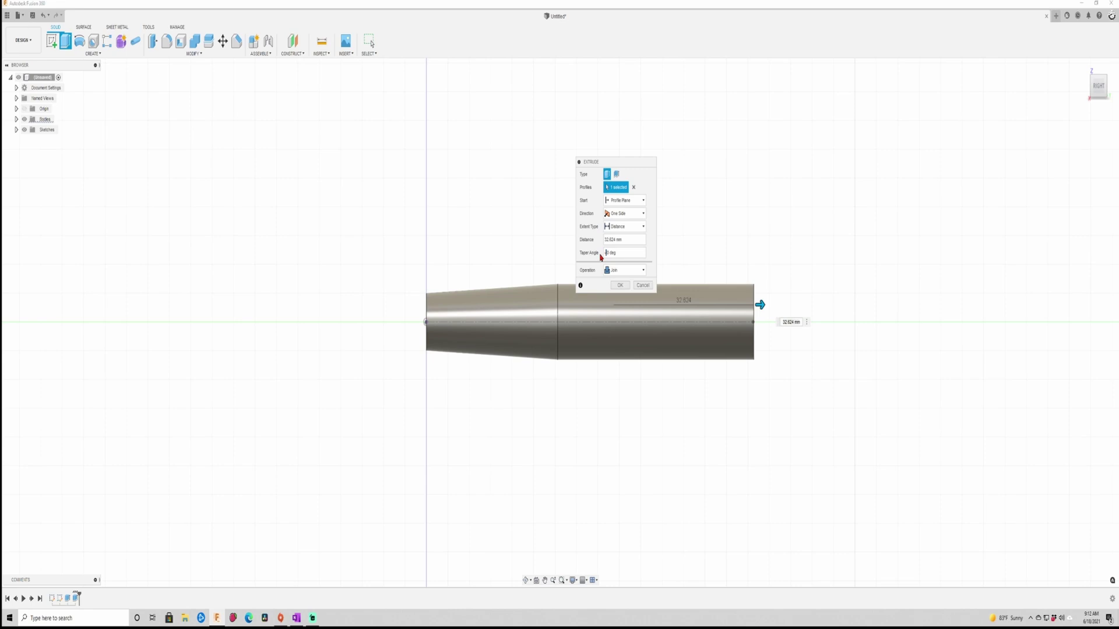
text(-5.0)
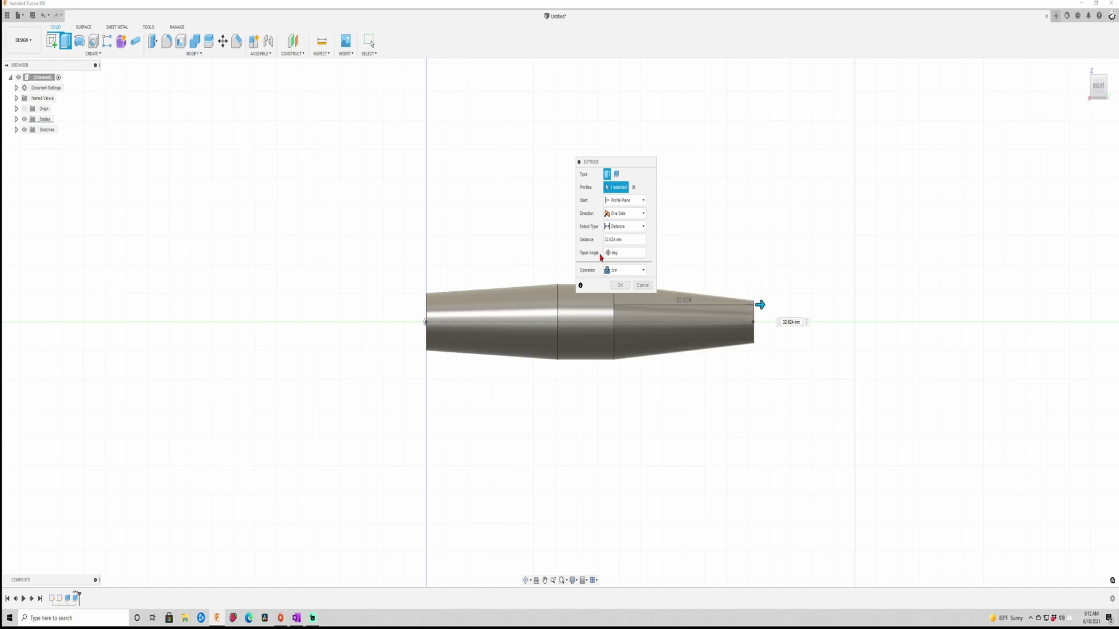
text(-5.)
click(619, 286)
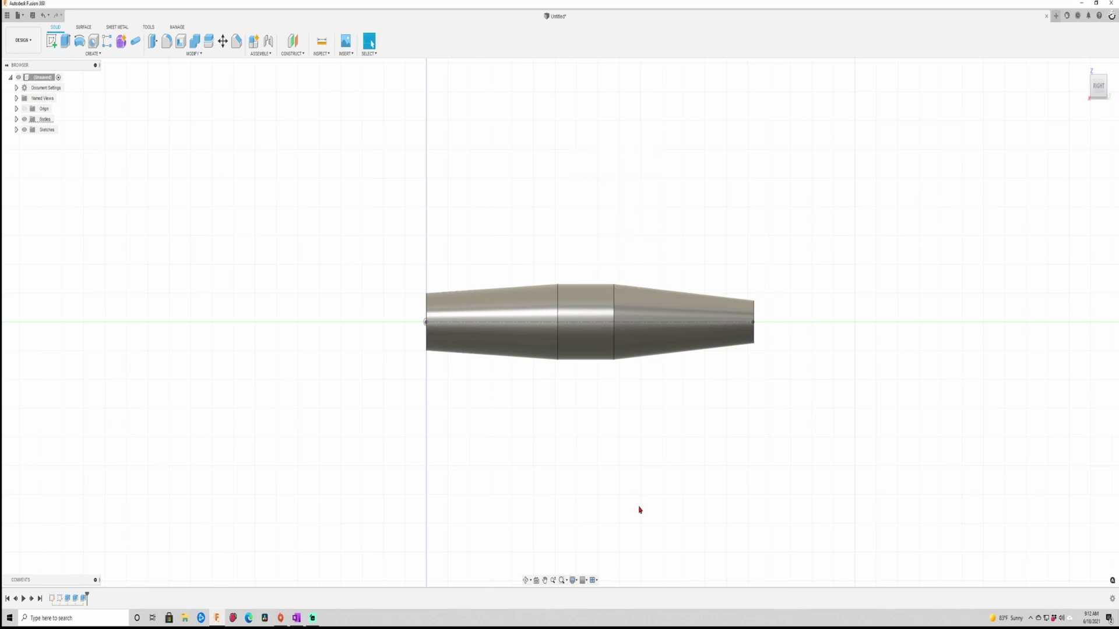
mouse_move(654, 466)
shift+middle_down()
mouse_move(680, 470)
mouse_move(656, 477)
shift+middle_up()
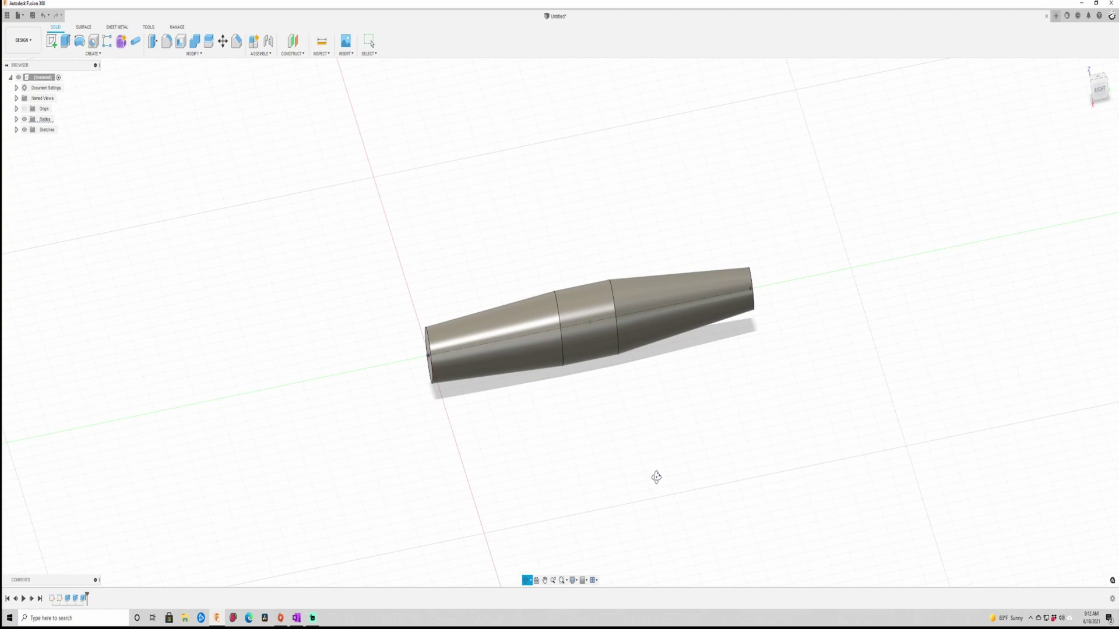
shift+middle_drag(656, 477, 658, 477)
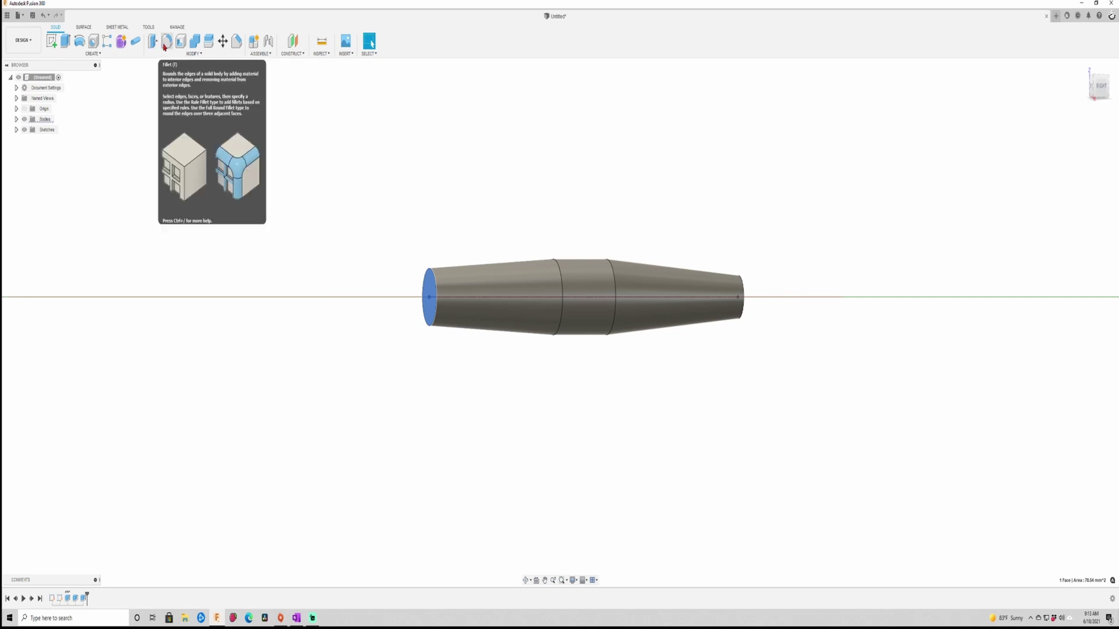
Fillet the narrow tip's end edge with a 4.364 mm radius, rounding it into a dome
click(165, 42)
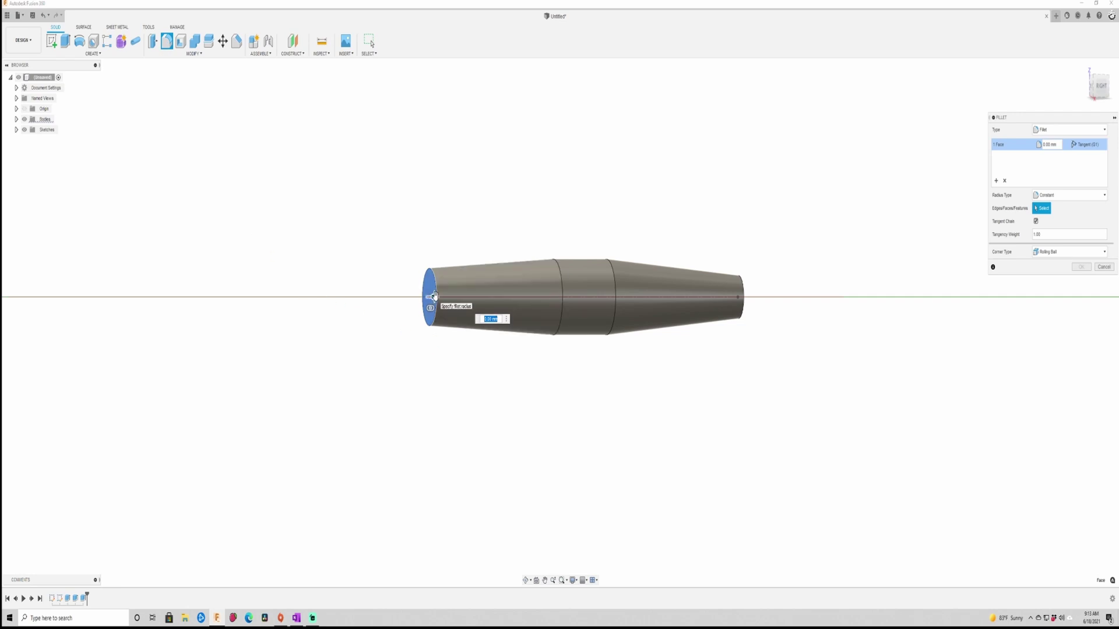
scroll(434, 295, up, 10)
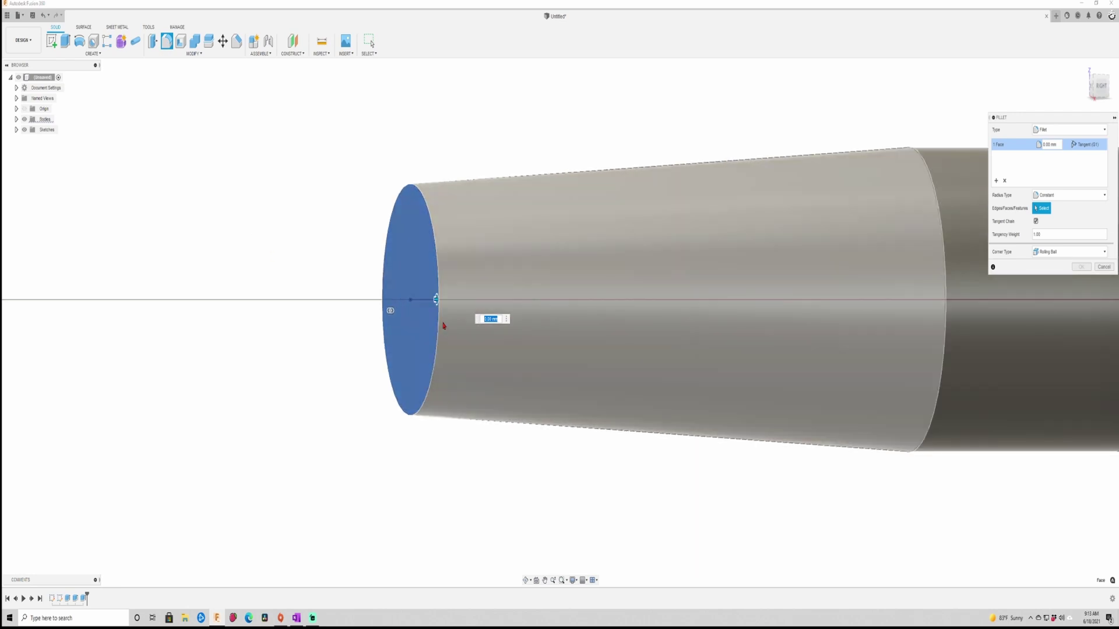
drag(436, 299, 438, 299)
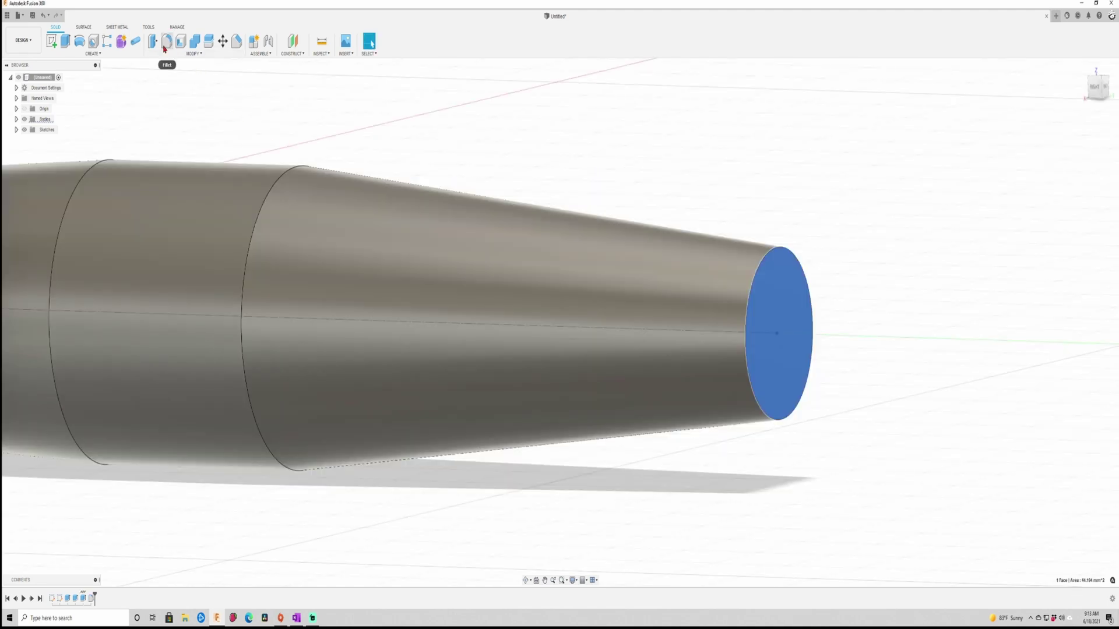
click(165, 44)
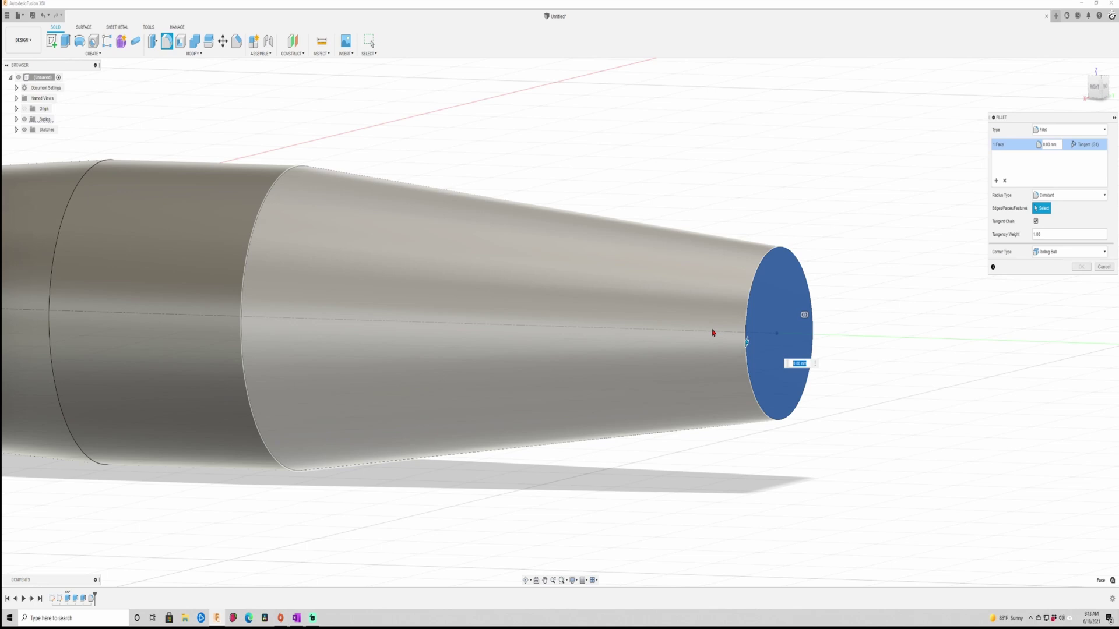
drag(749, 347, 739, 343)
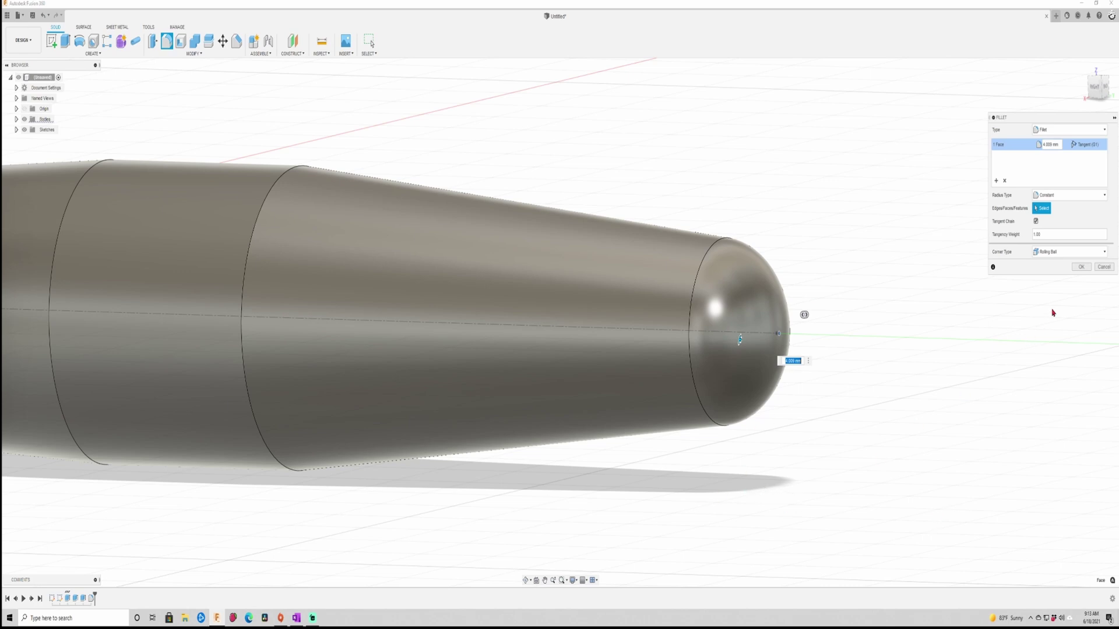
click(1081, 267)
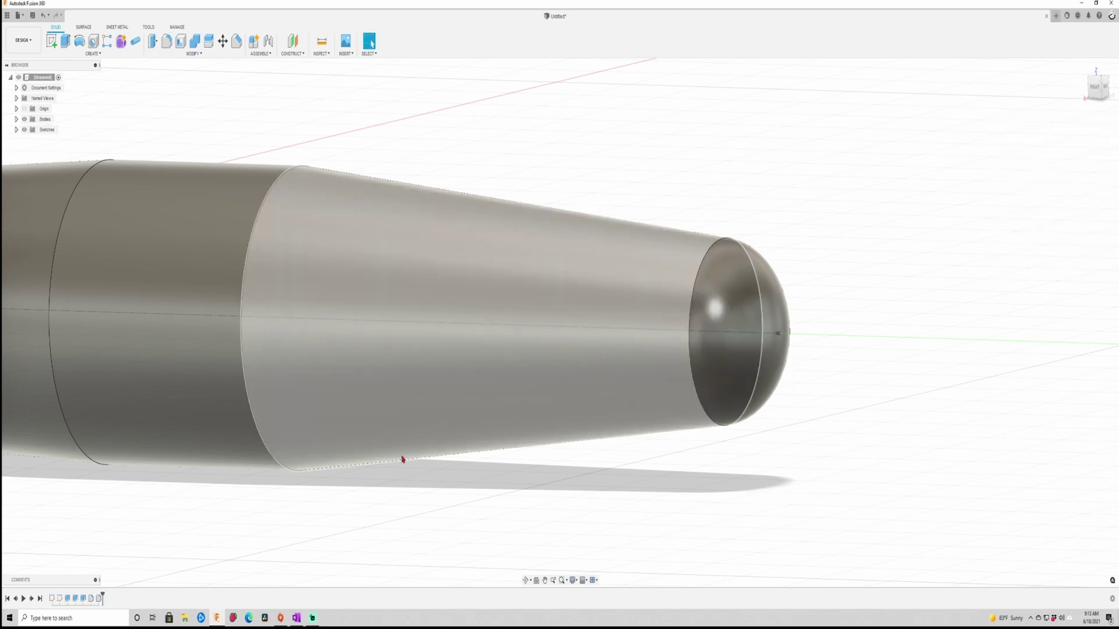
shift+middle_drag(402, 459, 571, 479)
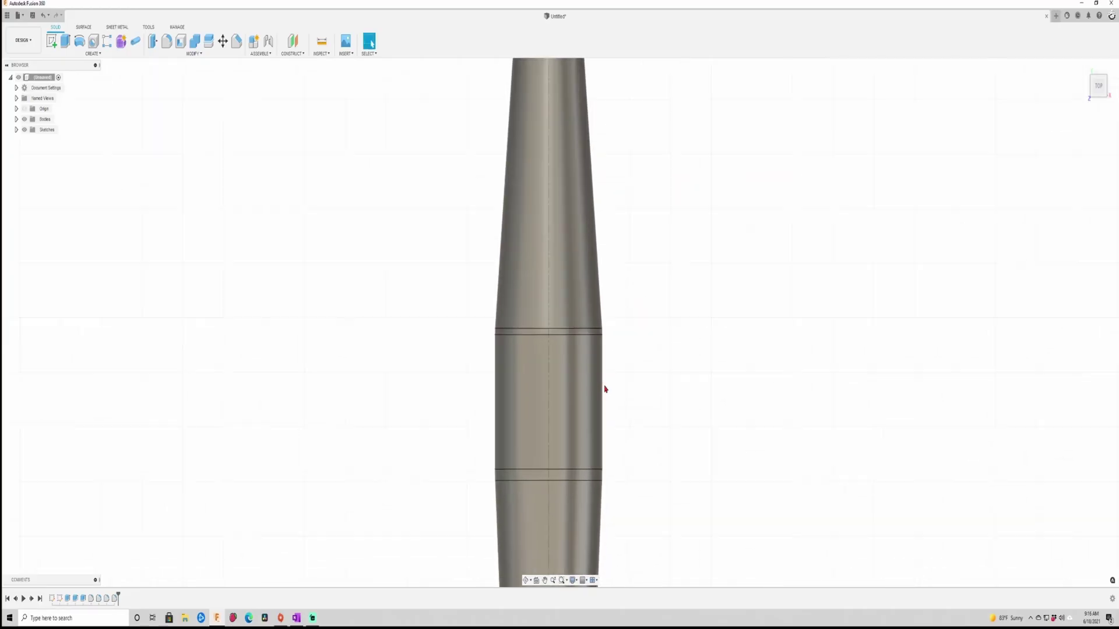
Zoom out to fit the whole body seen from the top and start a new sketch
scroll(605, 387, down, 3)
middle_drag(605, 387, 617, 309)
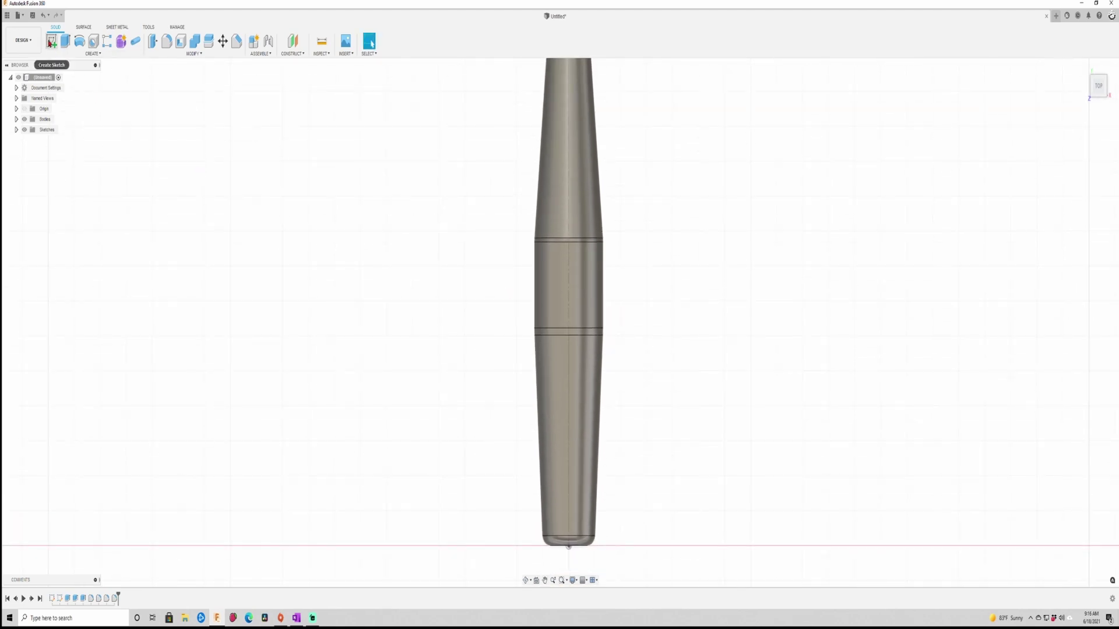
click(51, 41)
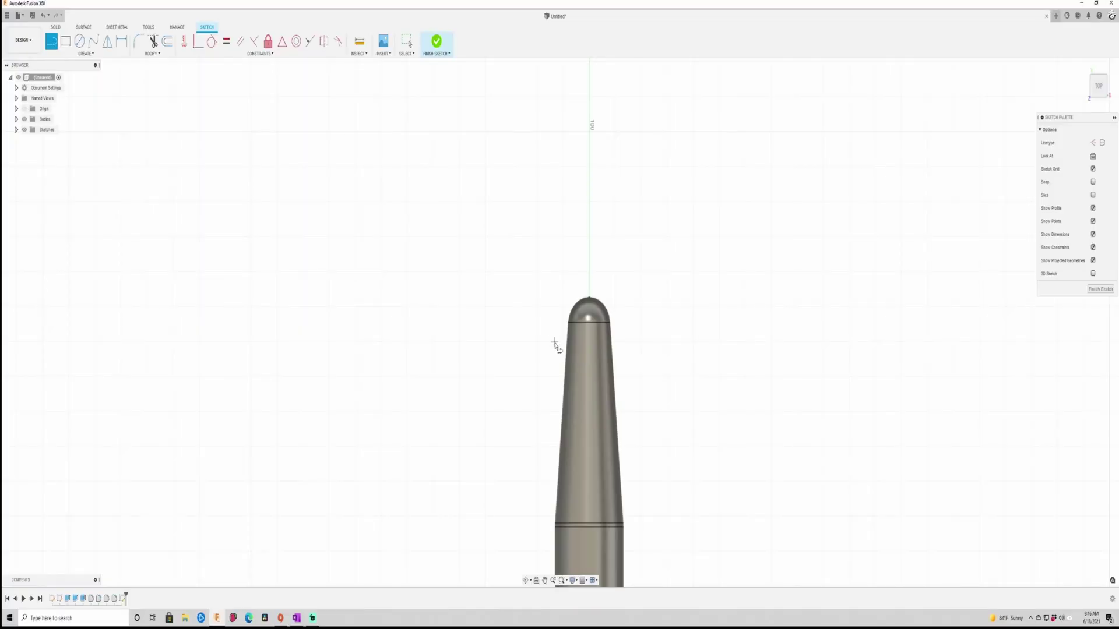
Draw a short line across the body's tip and the outer curling spline of the tail
click(555, 345)
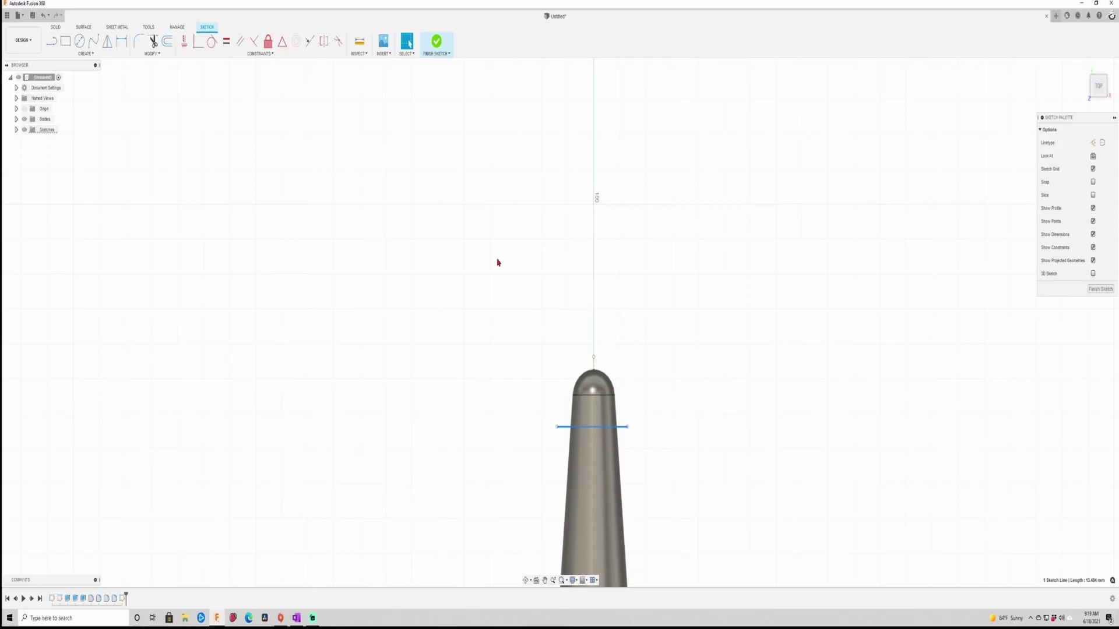
click(93, 49)
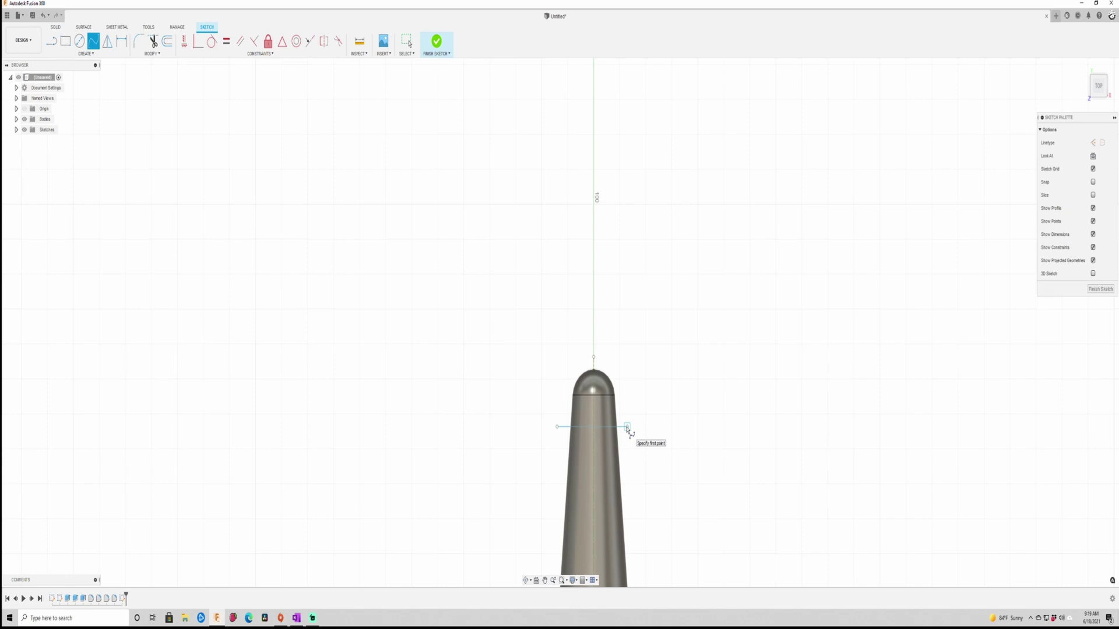
click(628, 273)
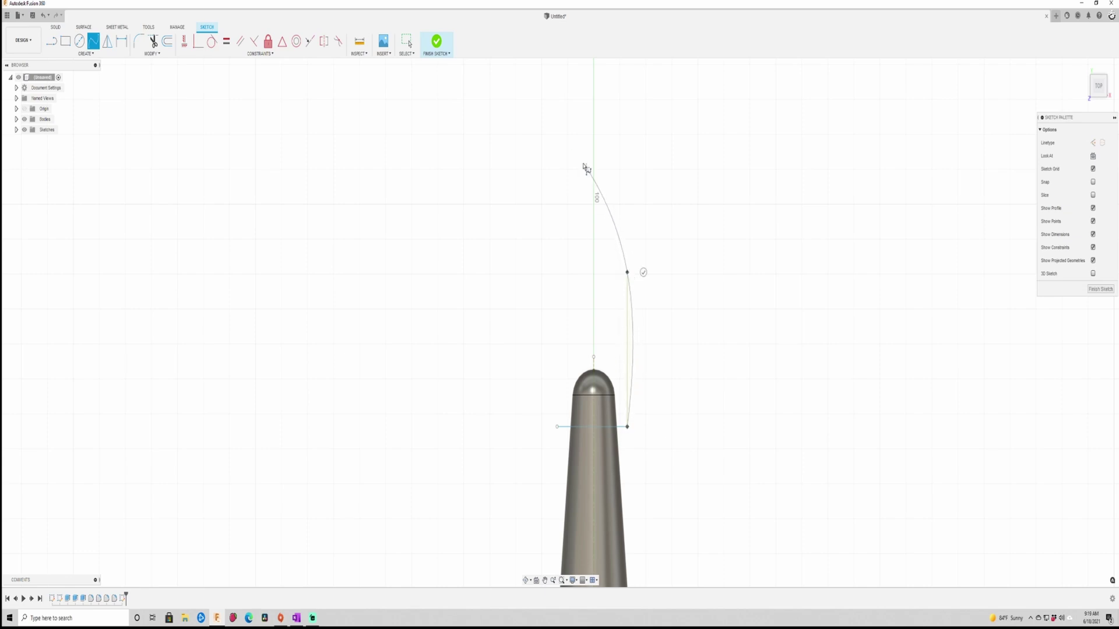
click(543, 113)
click(439, 124)
click(386, 220)
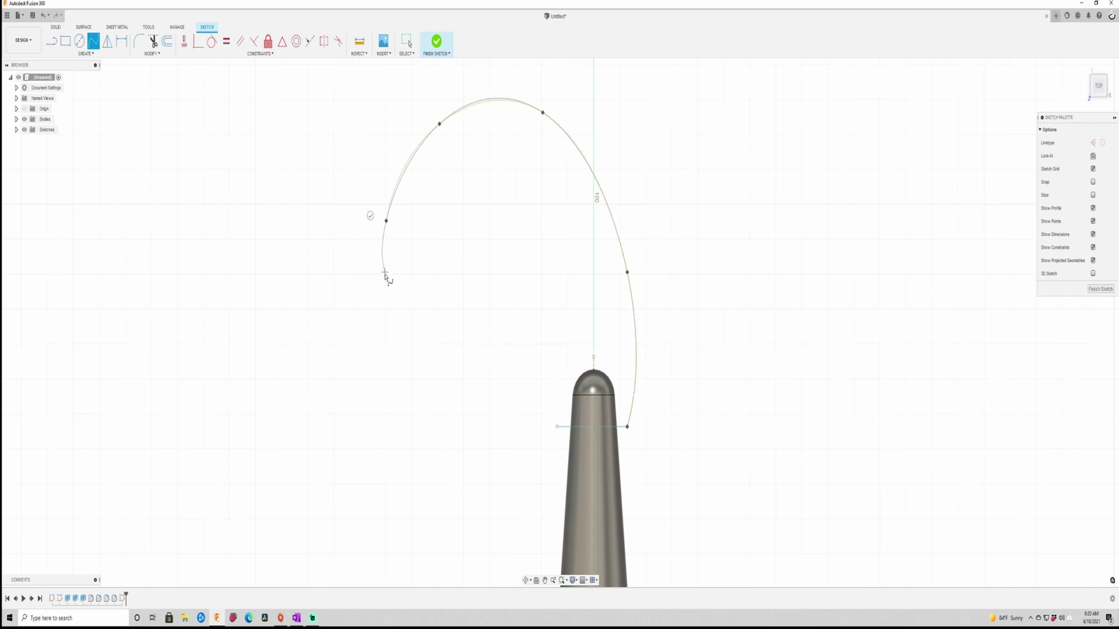
click(403, 337)
click(497, 345)
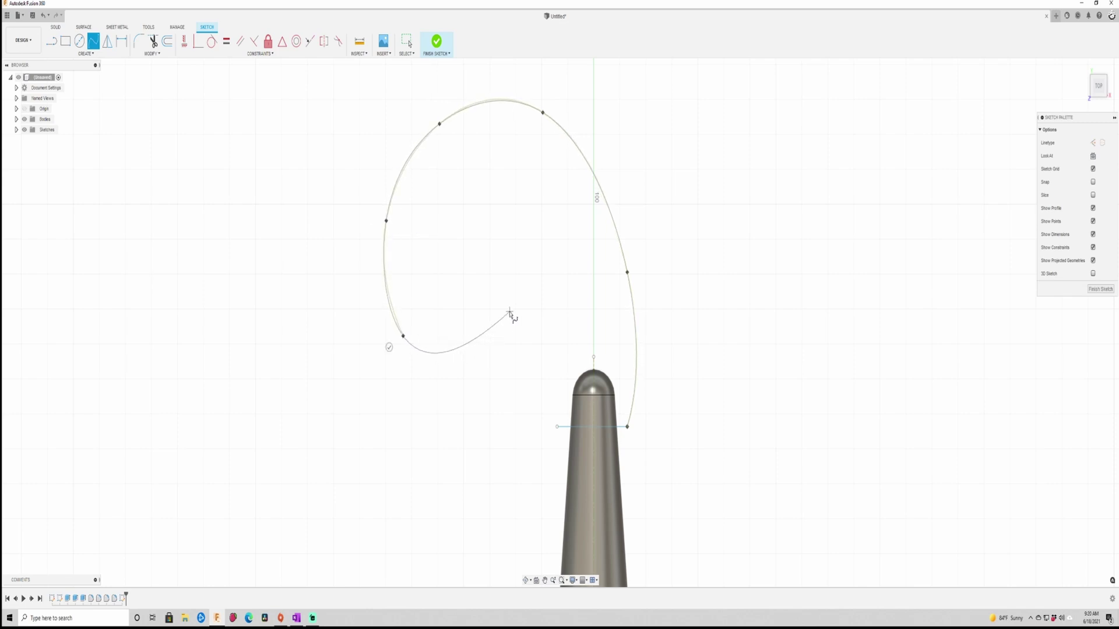
double_click(522, 249)
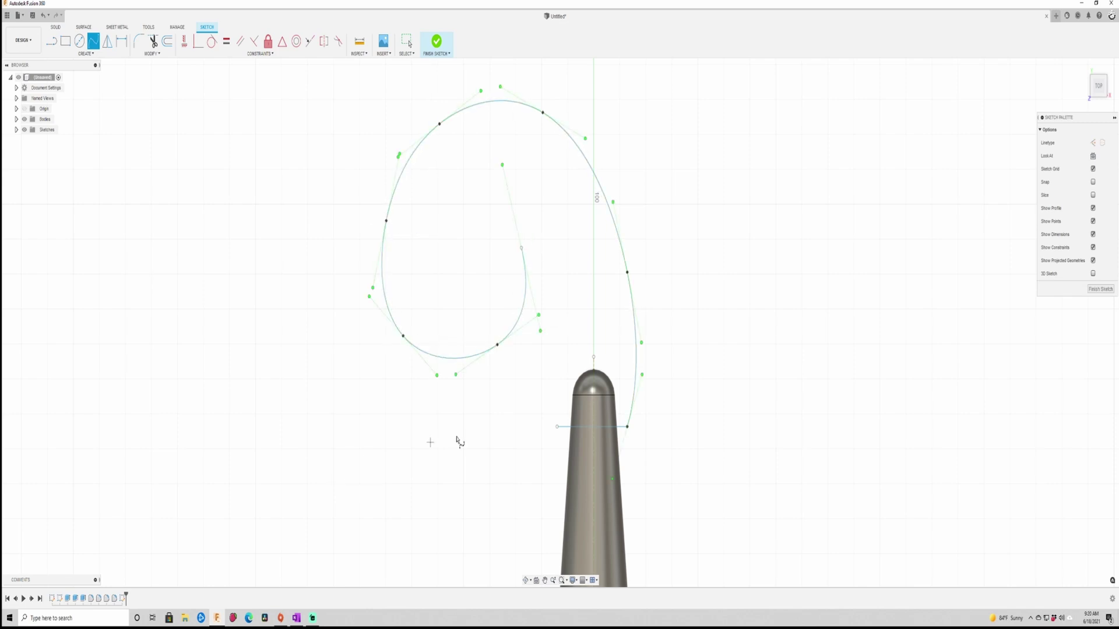
Draw the inner curling spline from the line's left end, closing the tail outline
click(557, 426)
click(557, 286)
click(522, 172)
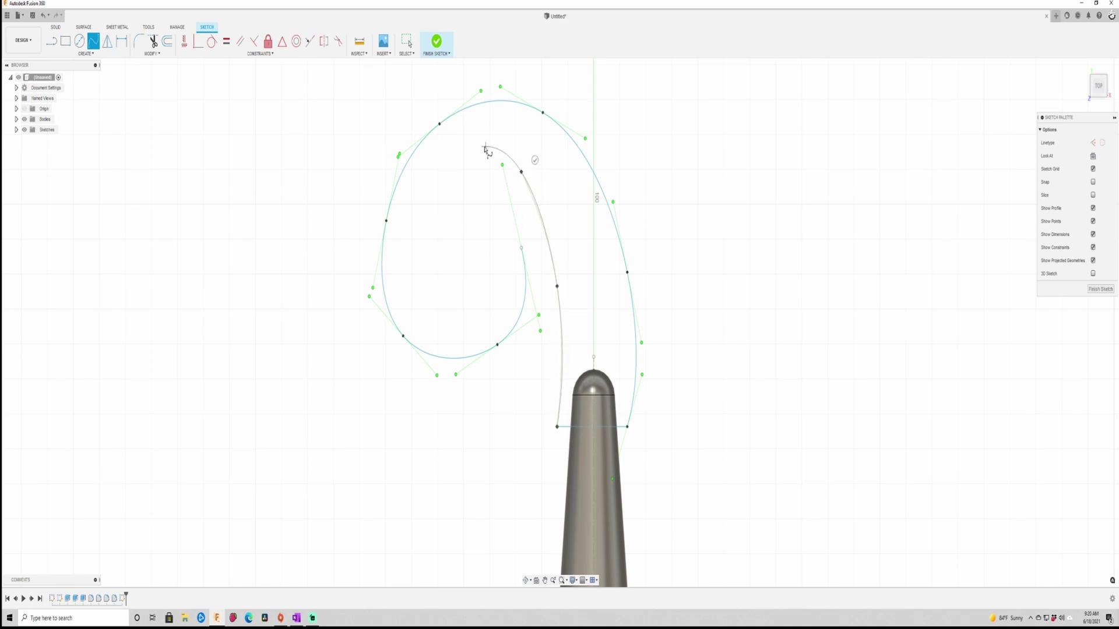
click(454, 160)
click(417, 225)
click(415, 308)
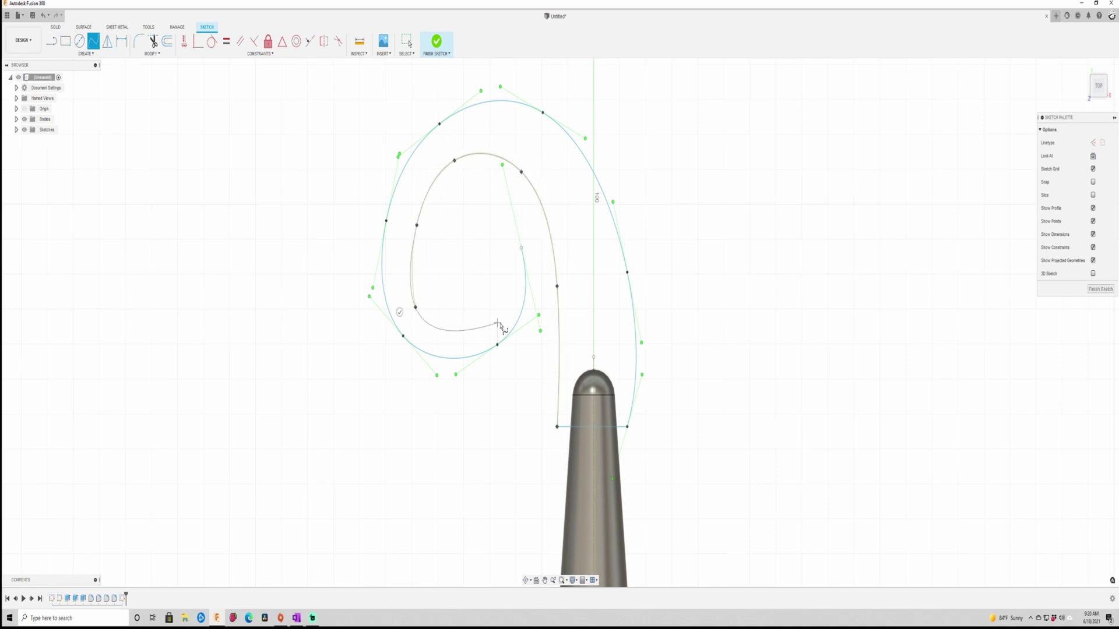
click(497, 323)
click(521, 248)
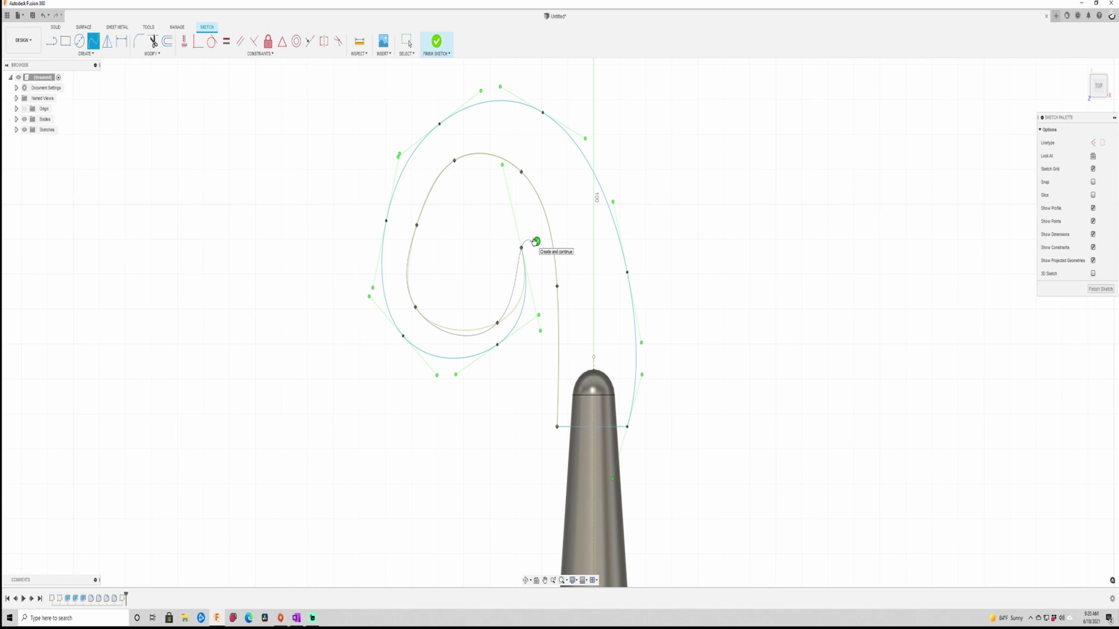
click(501, 344)
key(Escape)
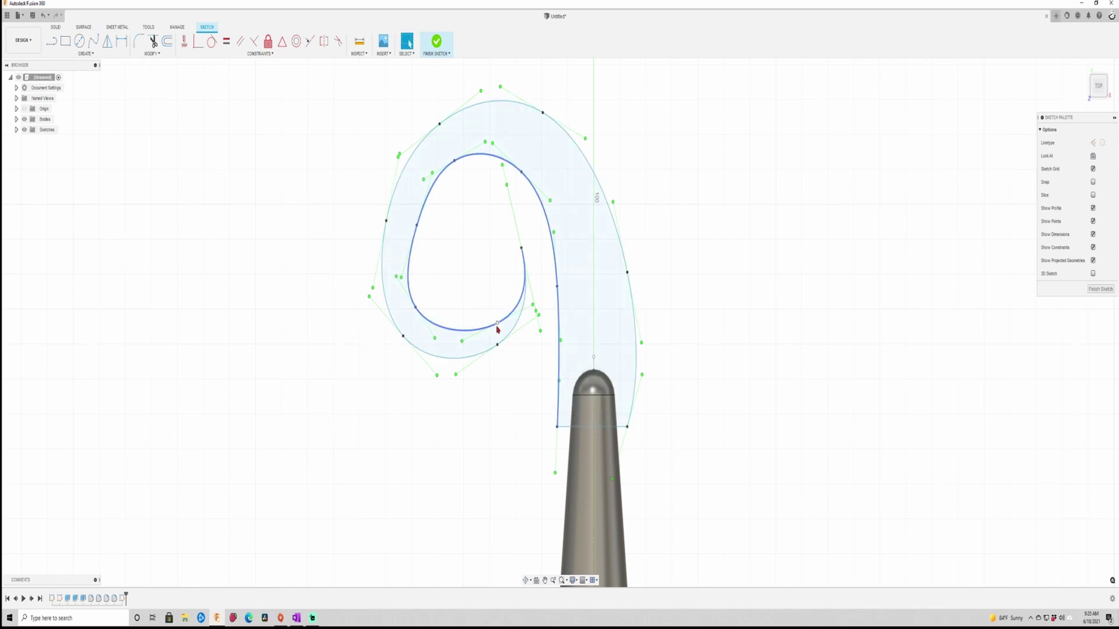
Reshape the inner and outer tail splines by moving their fit points
drag(497, 324, 426, 302)
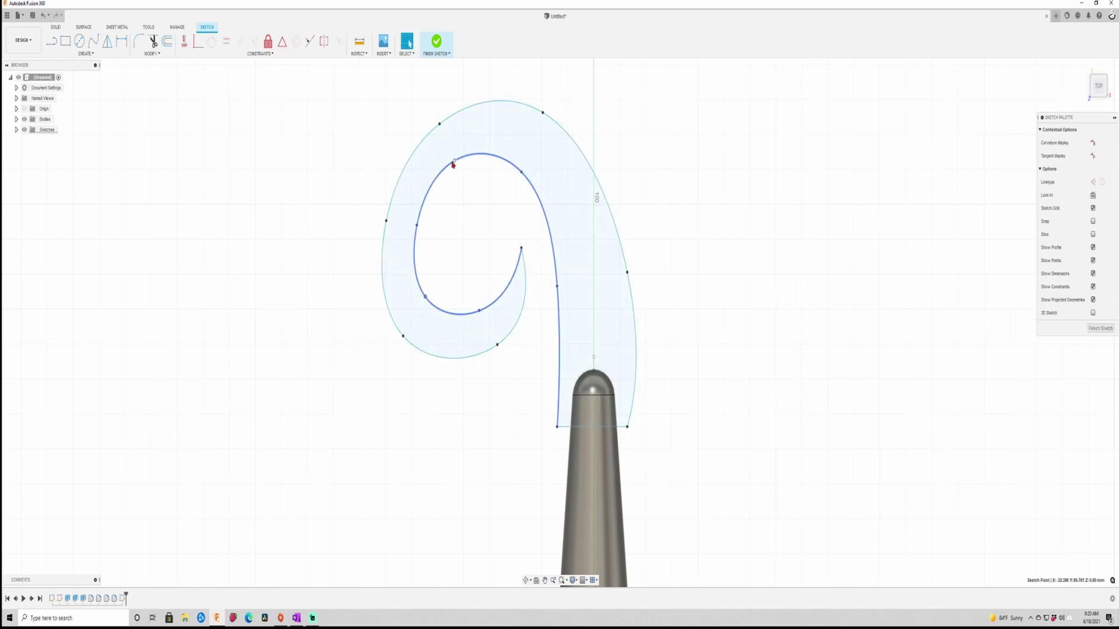
drag(454, 160, 455, 165)
drag(416, 225, 420, 225)
drag(426, 302, 479, 319)
click(518, 173)
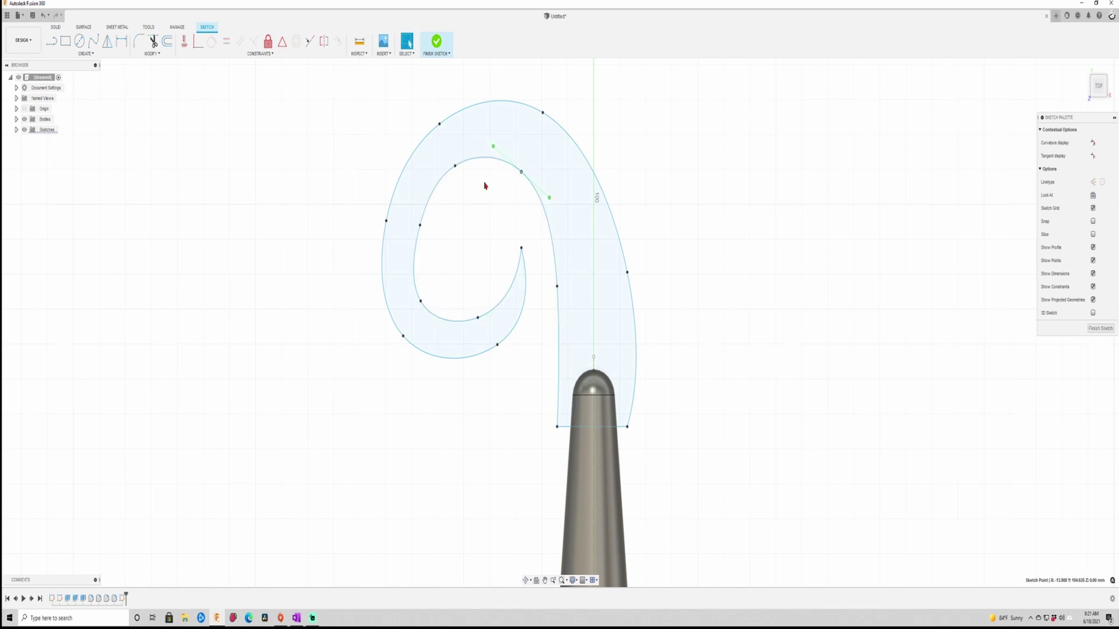
drag(551, 200, 551, 208)
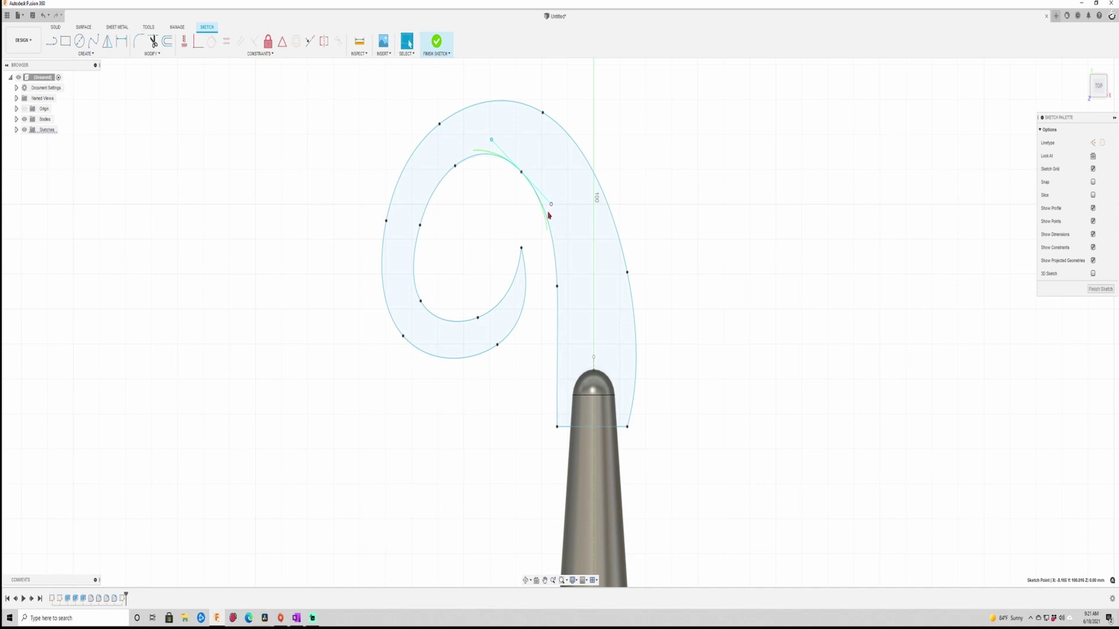
drag(628, 272, 620, 318)
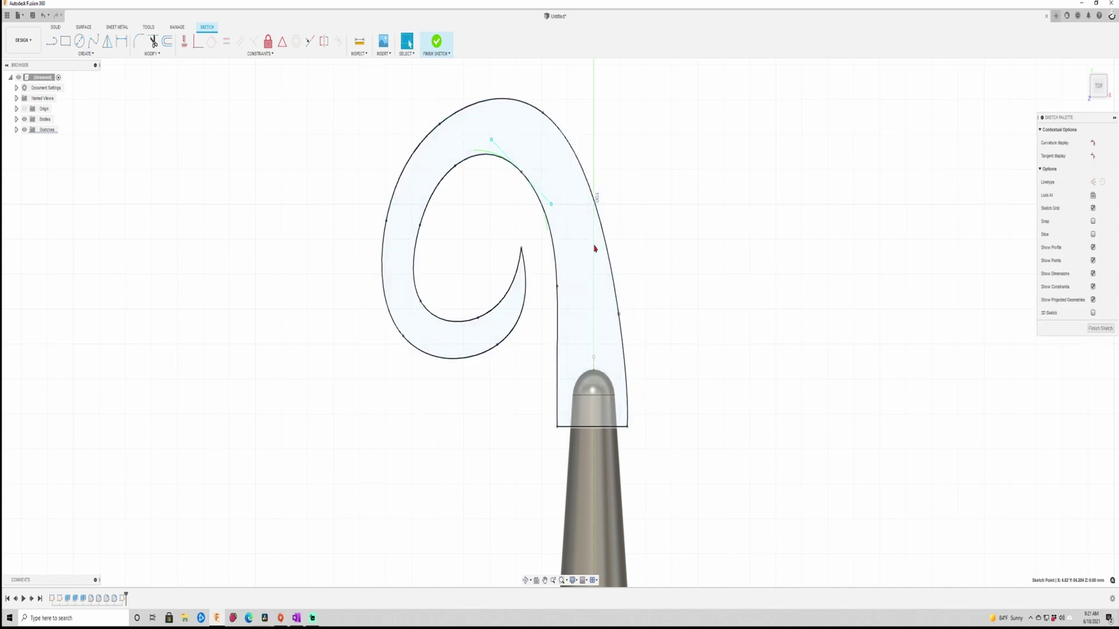
Insert an extra fit point near the top of the outer spline, adjust the inner curve, and finish the sketch
click(597, 212)
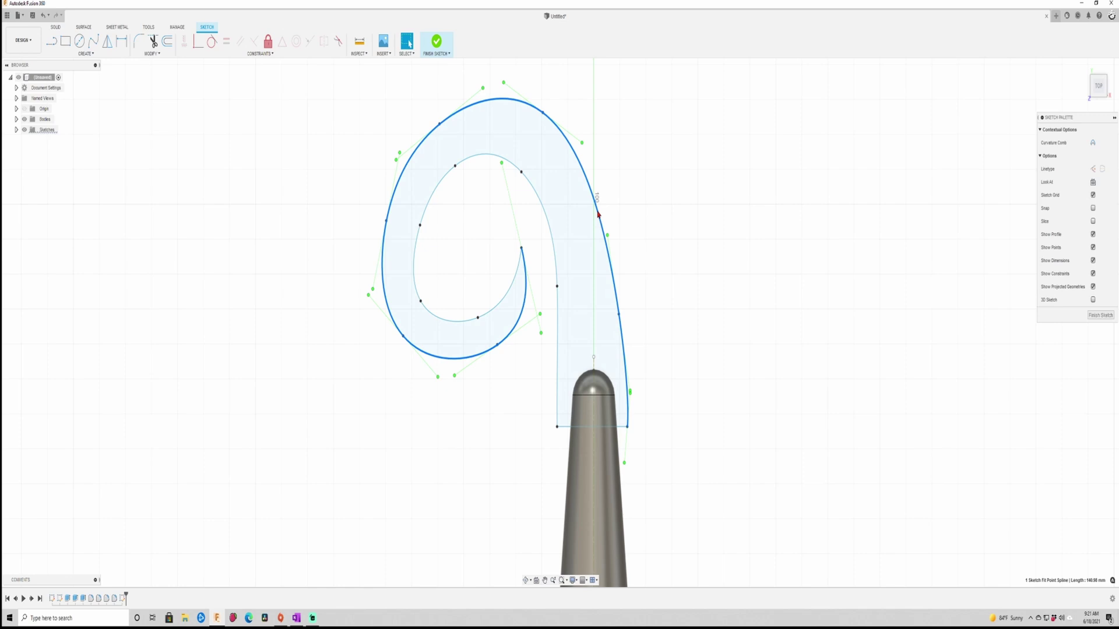
right_click(599, 216)
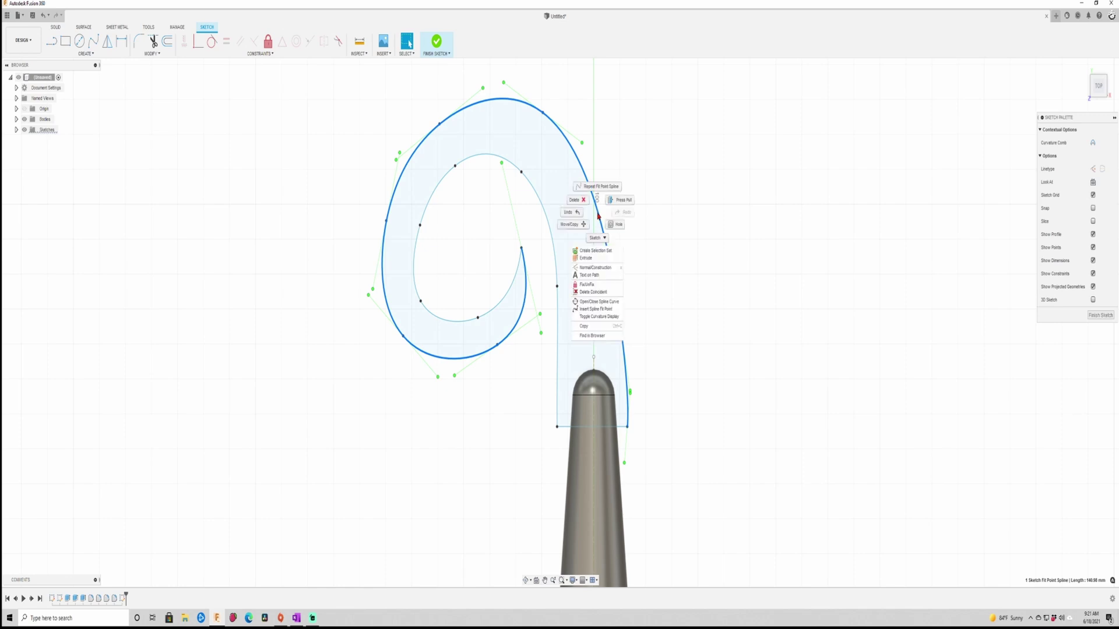
click(593, 311)
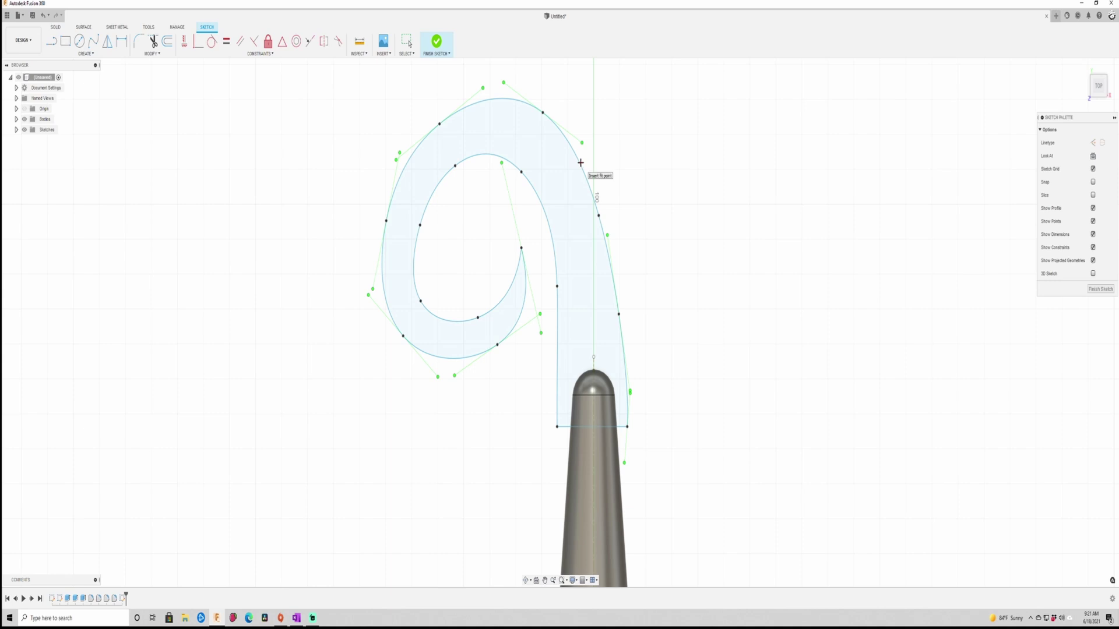
click(580, 162)
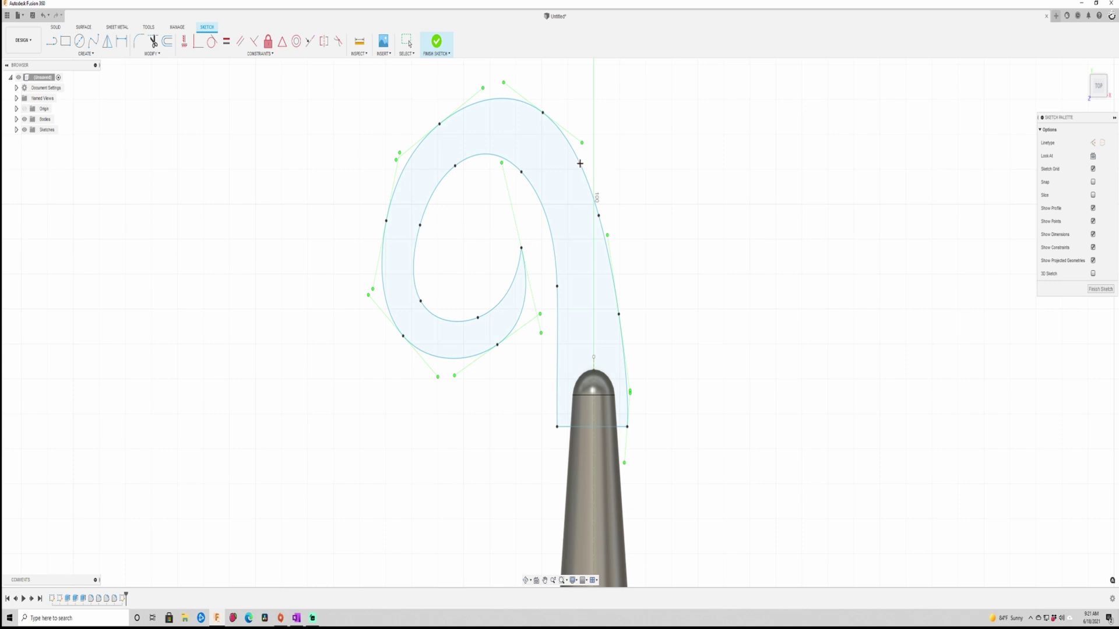
click(603, 215)
key(Escape)
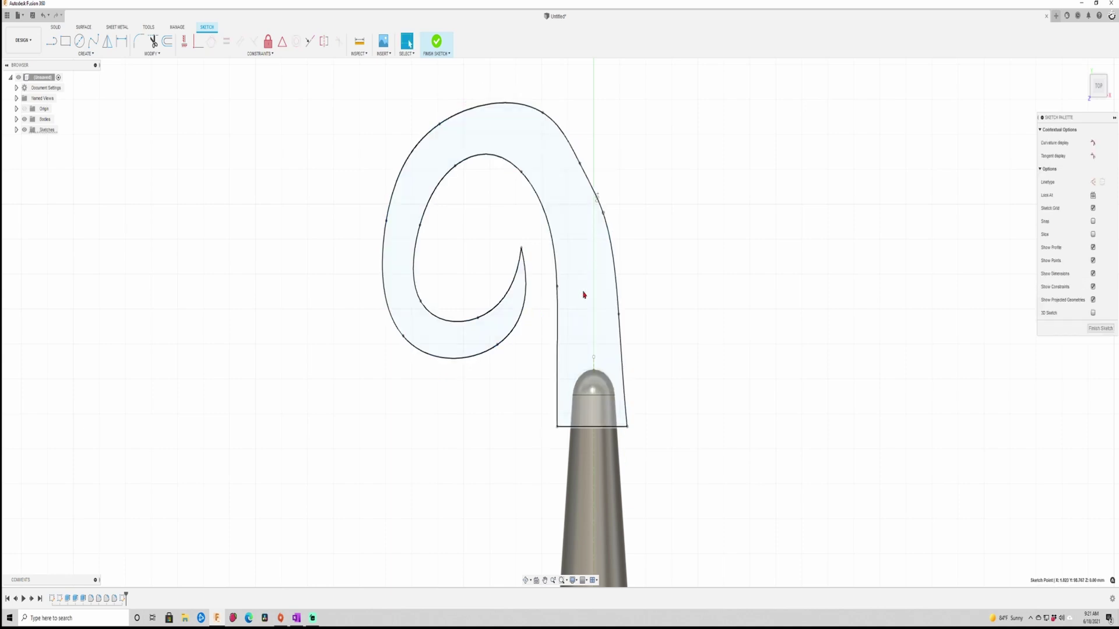
click(603, 216)
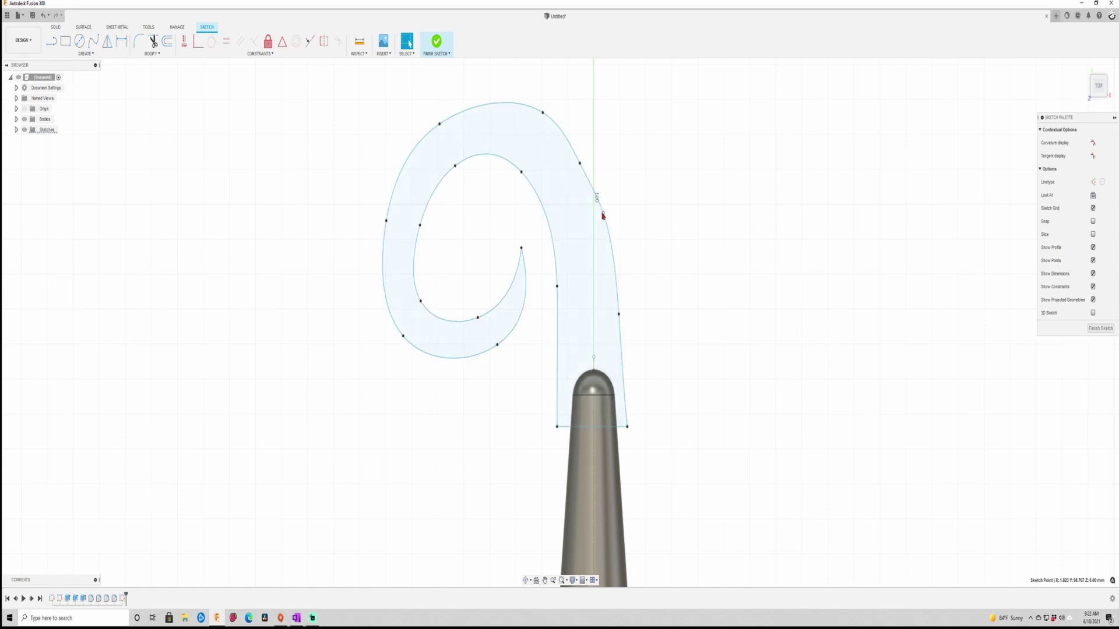
click(603, 216)
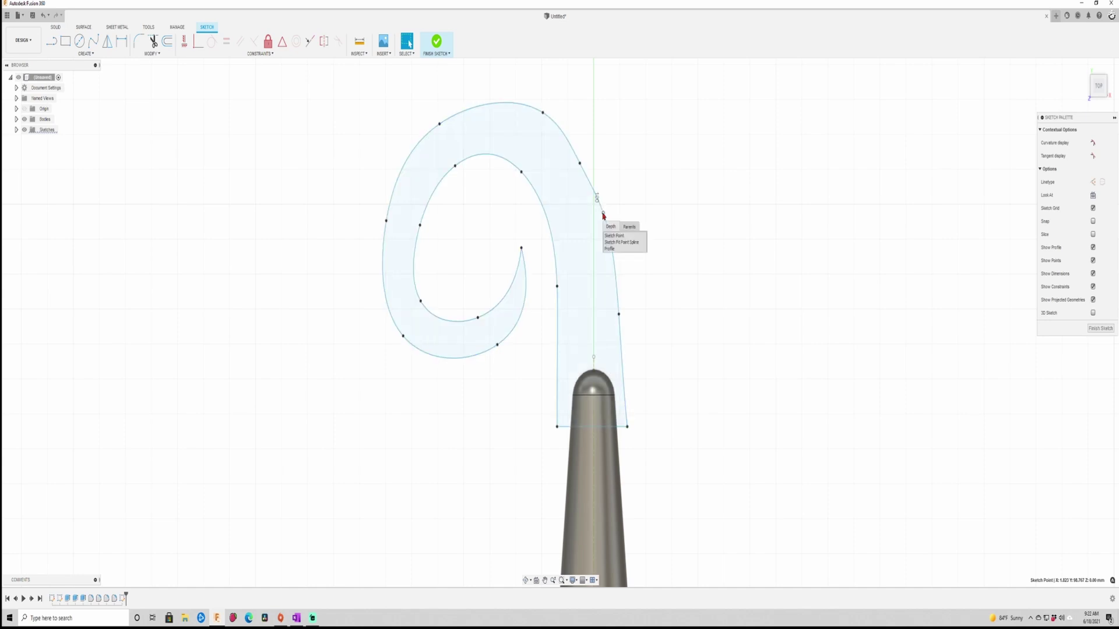
click(621, 242)
key(Escape)
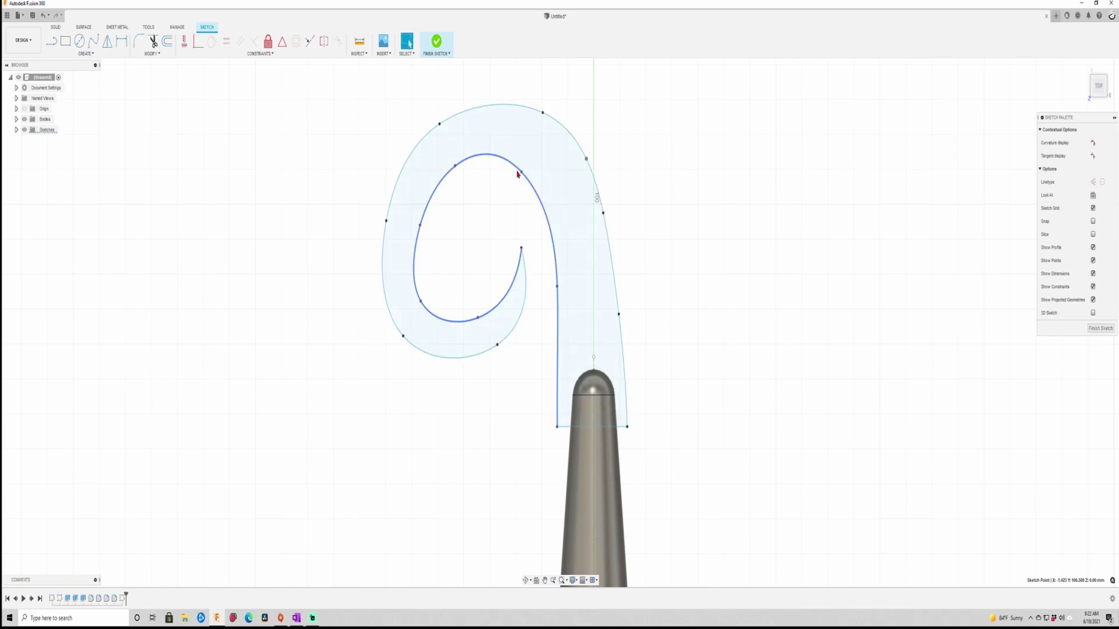
drag(522, 175, 533, 173)
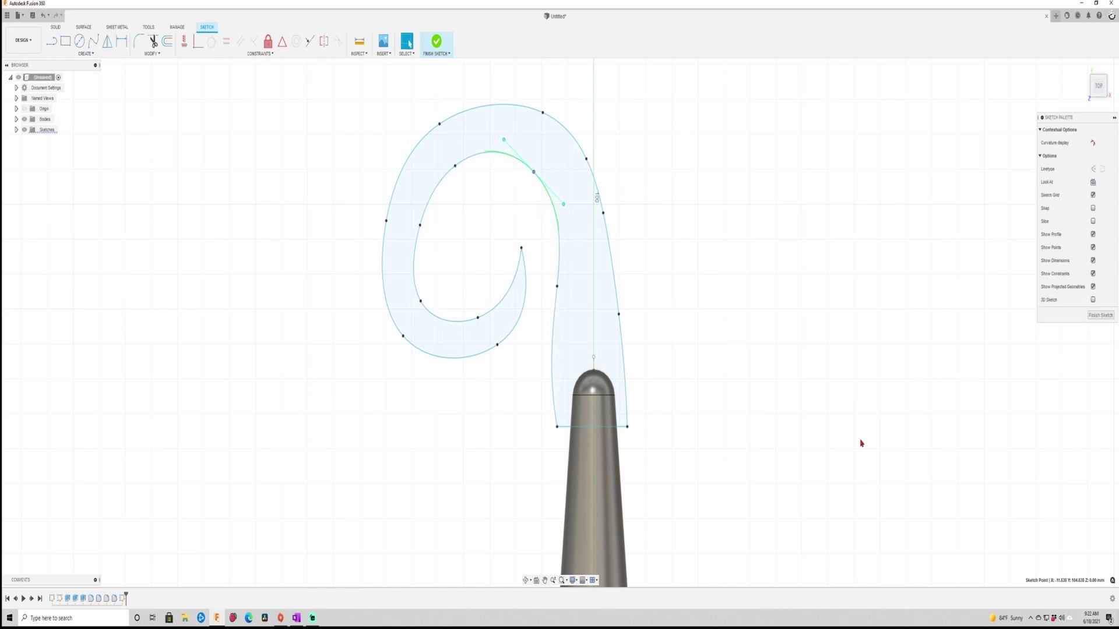
click(1092, 318)
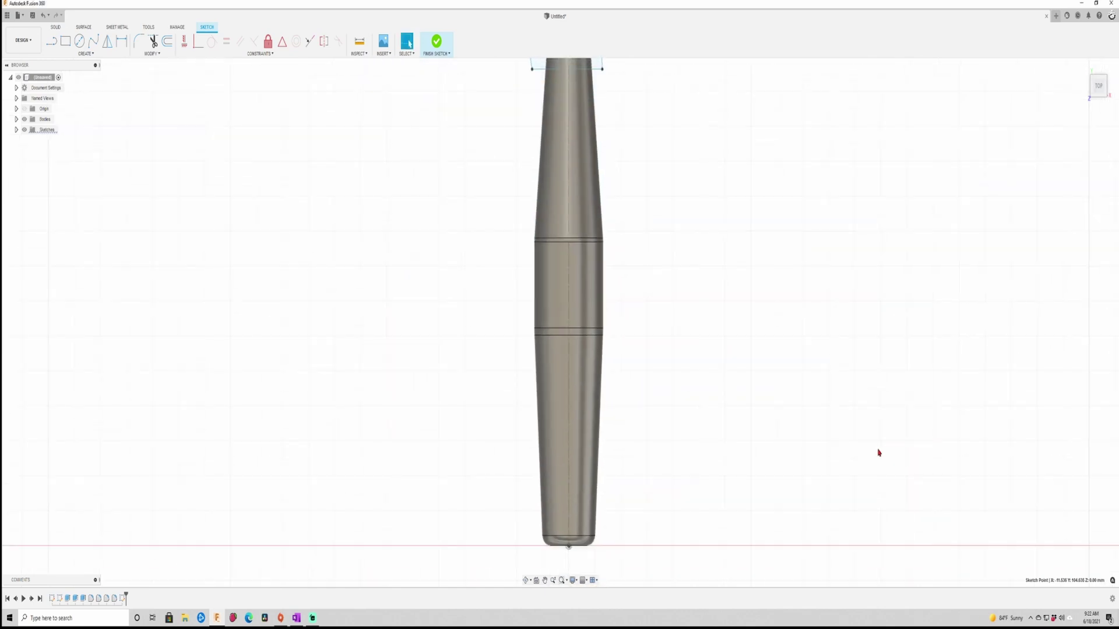
From the home view, set up a Symmetric extrusion of the curled tail profile, with its distance field active
middle_drag(672, 302, 670, 410)
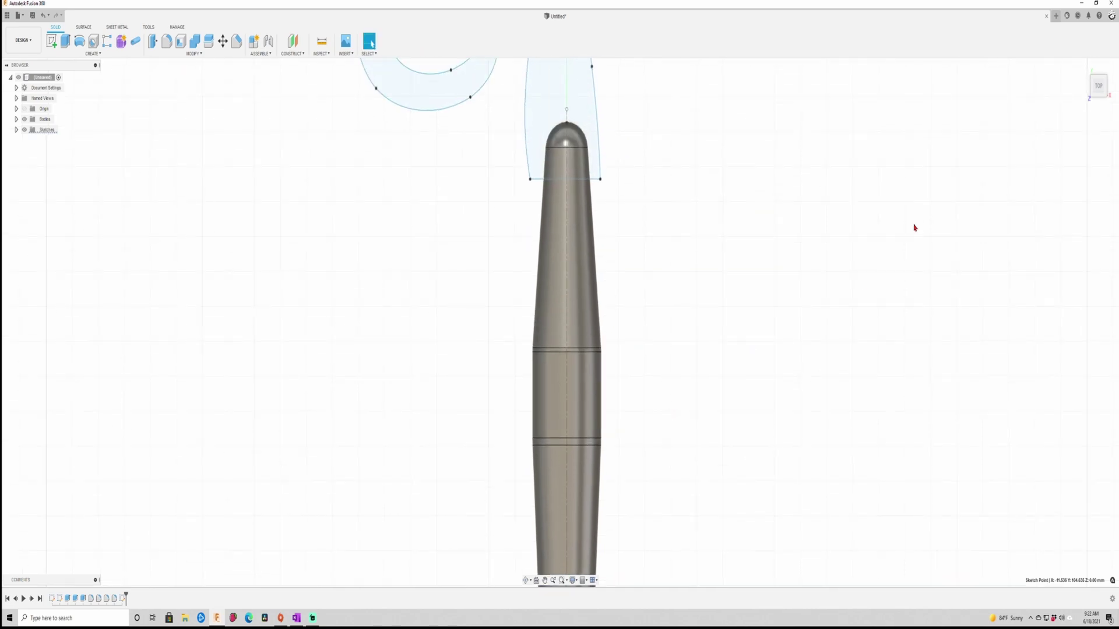
click(1084, 67)
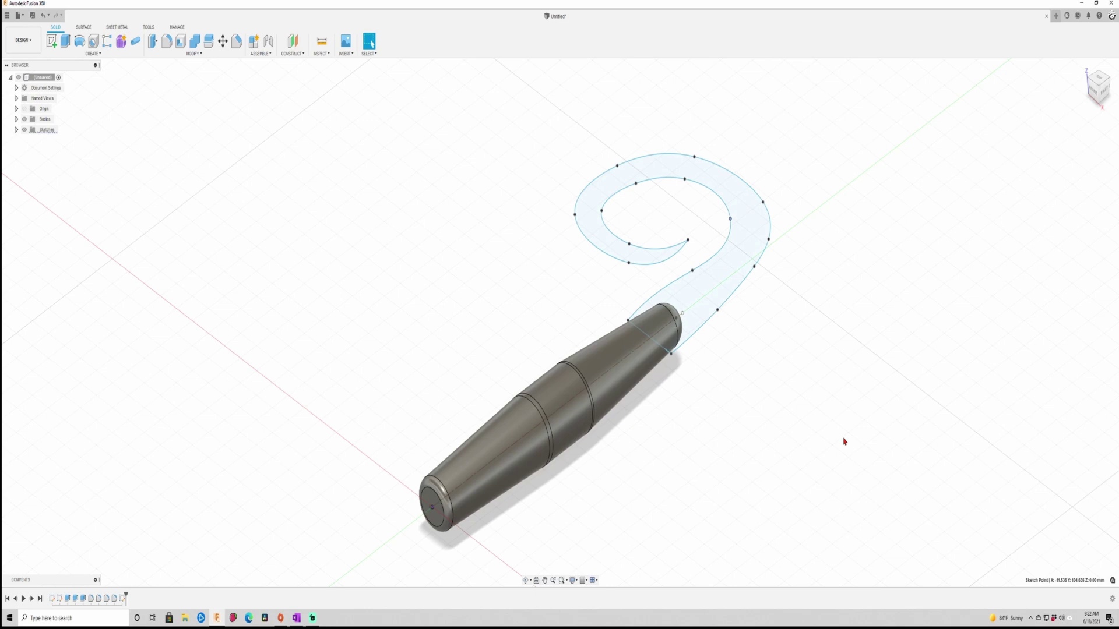
click(64, 42)
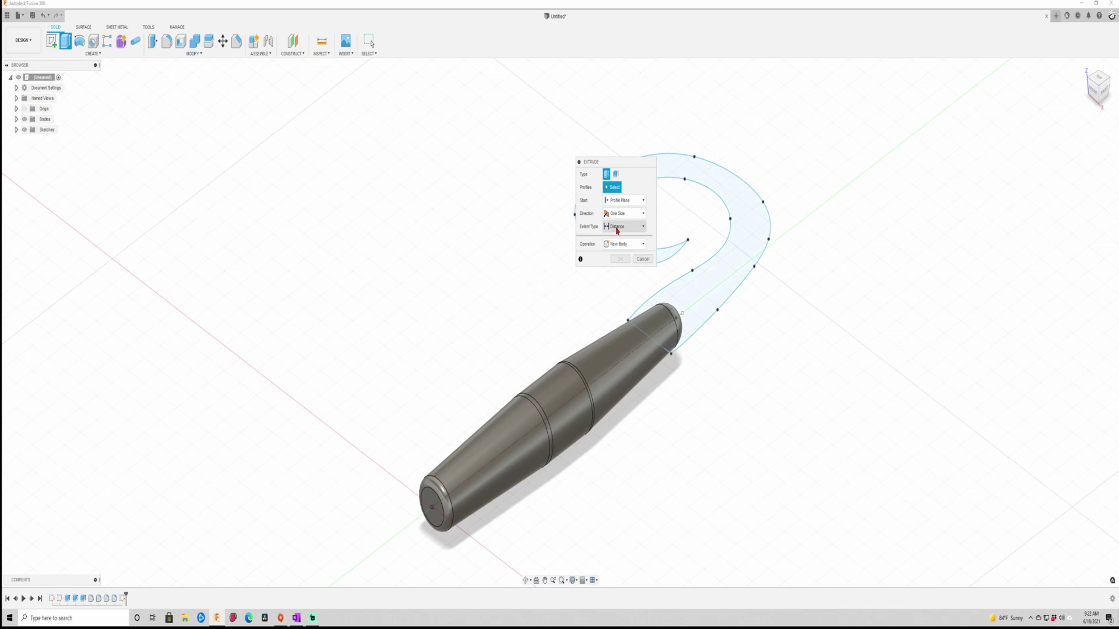
click(623, 213)
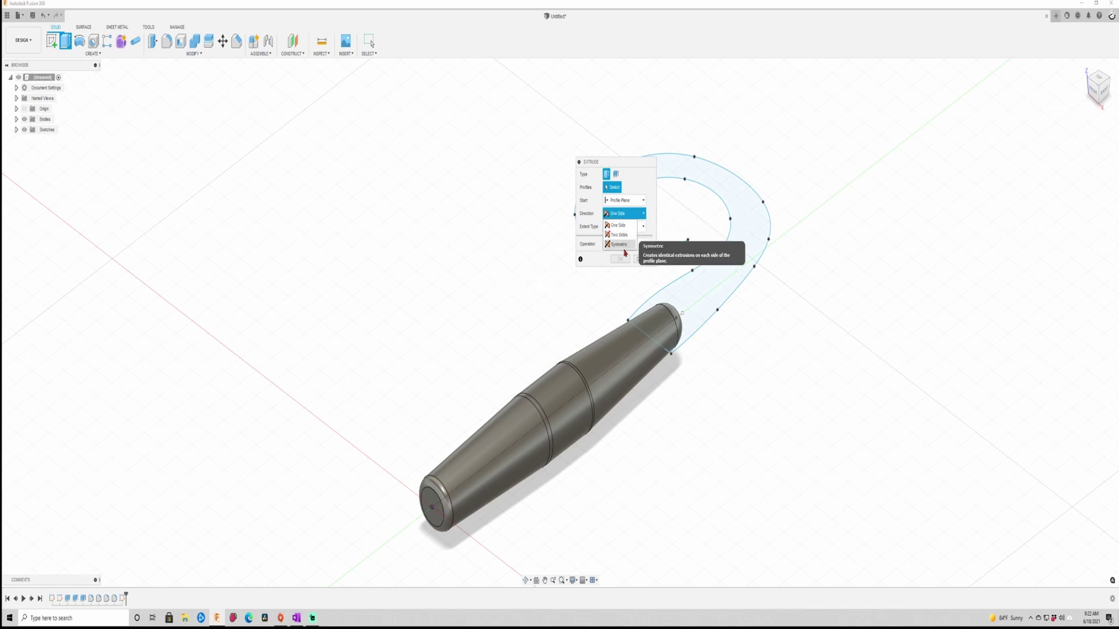
click(625, 252)
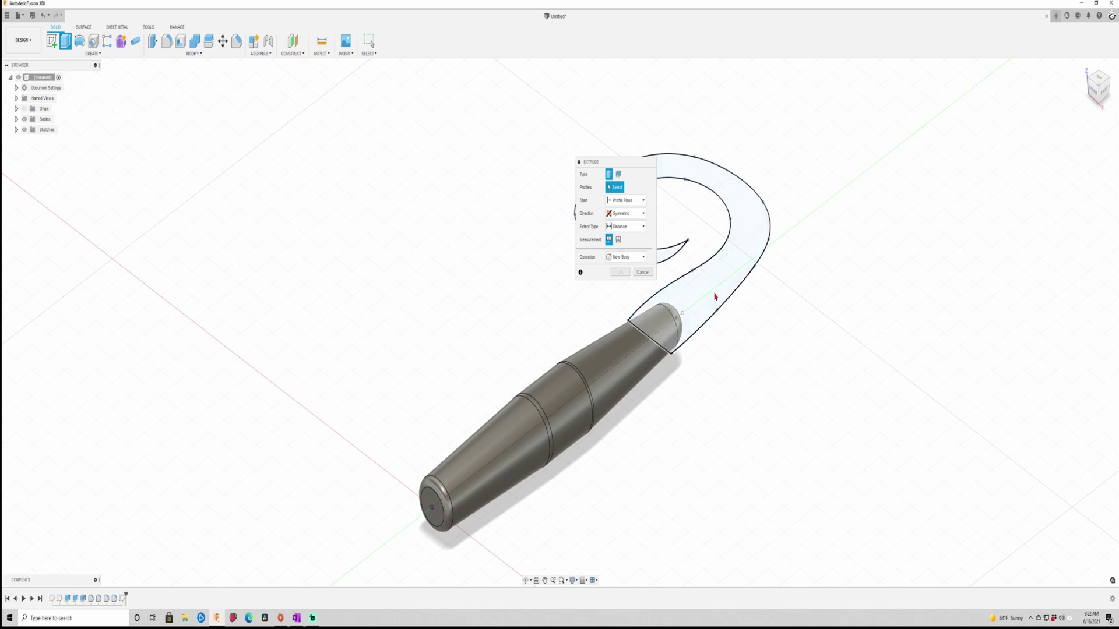
click(716, 295)
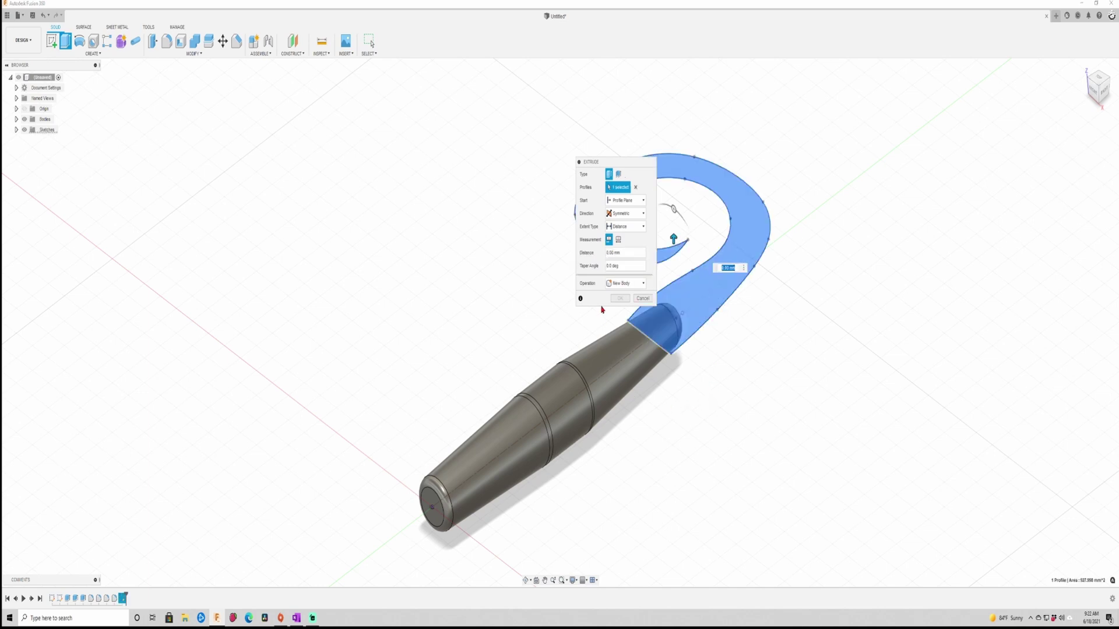
click(628, 254)
Extrude the curled tail sketch 2 mm symmetric as a Join, then check its flat top face
text(2)
shift+middle_drag(700, 468, 678, 482)
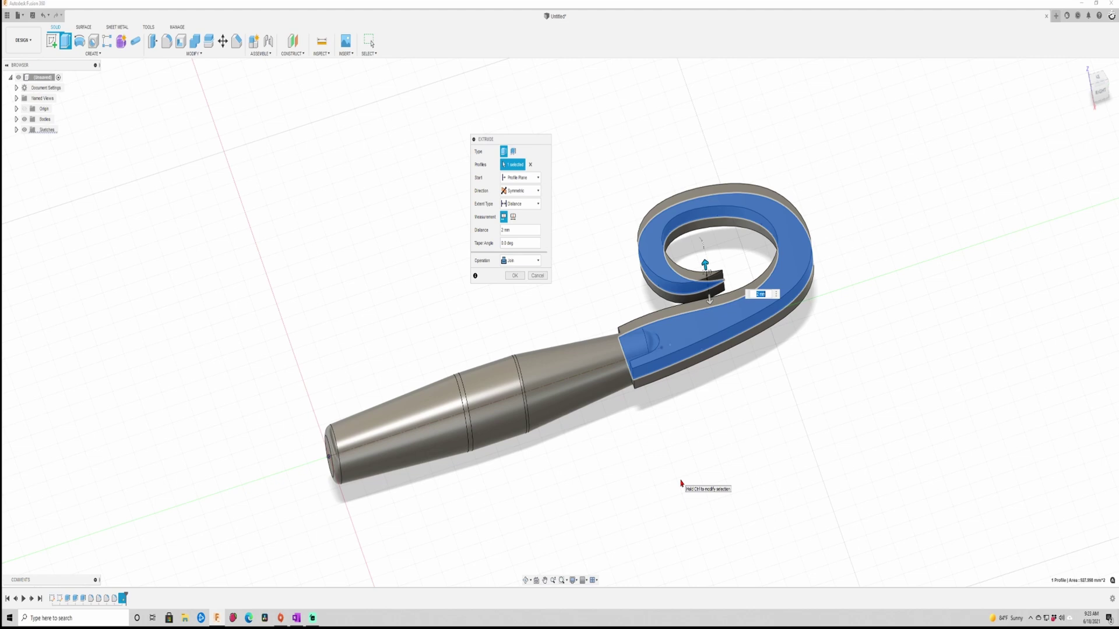
click(512, 275)
shift+middle_drag(654, 449, 689, 432)
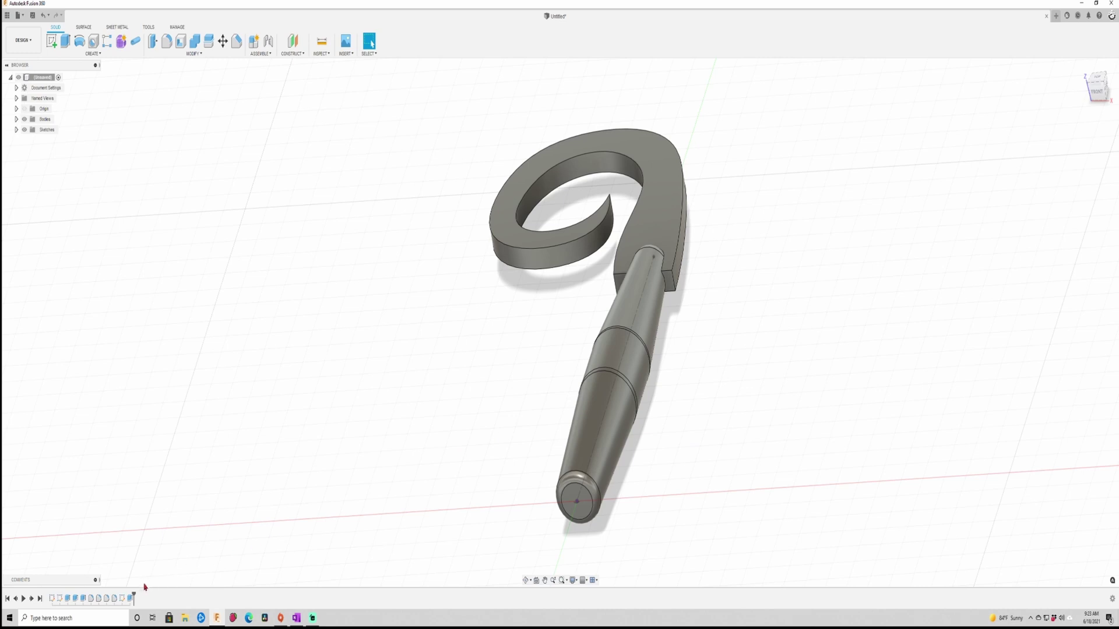
Edit the tail sketch, shifting the outline's lower-left point right so the tail meets the body tip
right_click(123, 600)
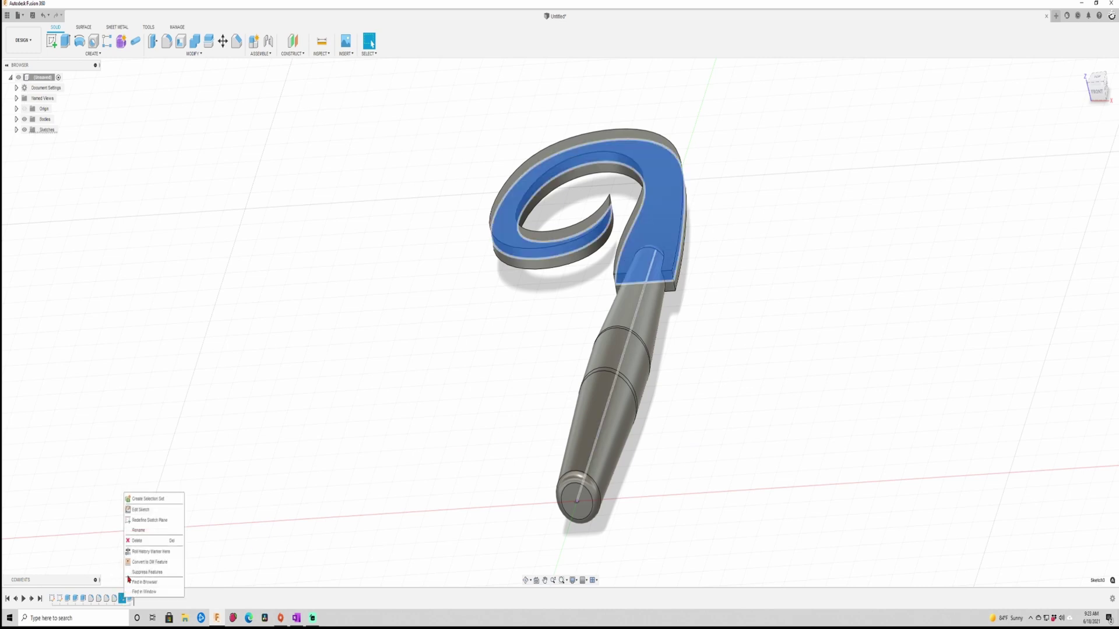
click(141, 510)
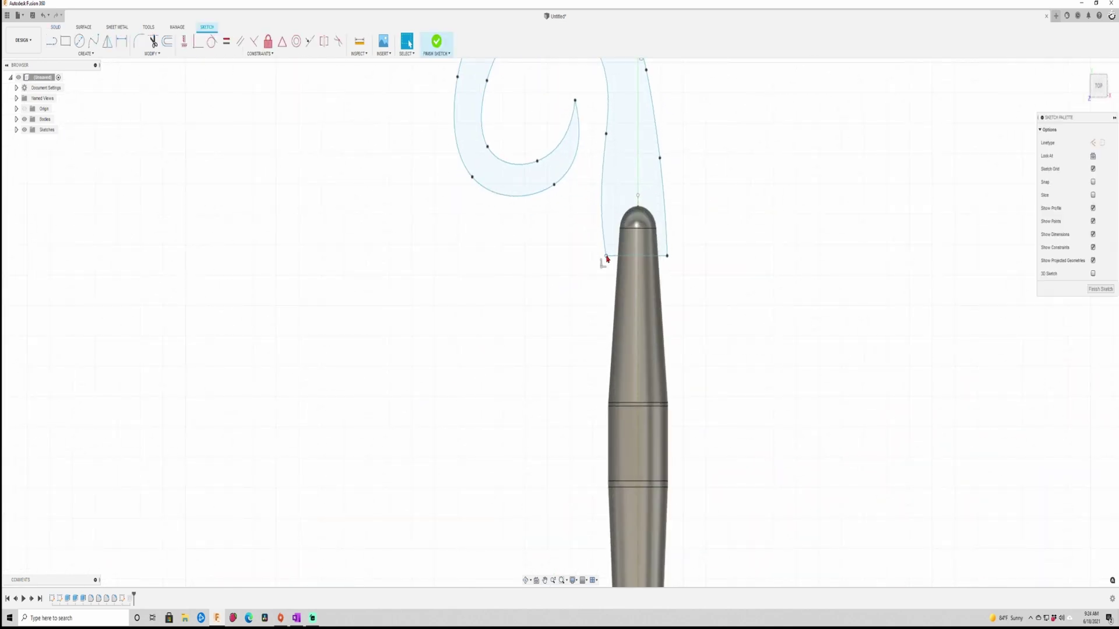
drag(606, 259, 656, 262)
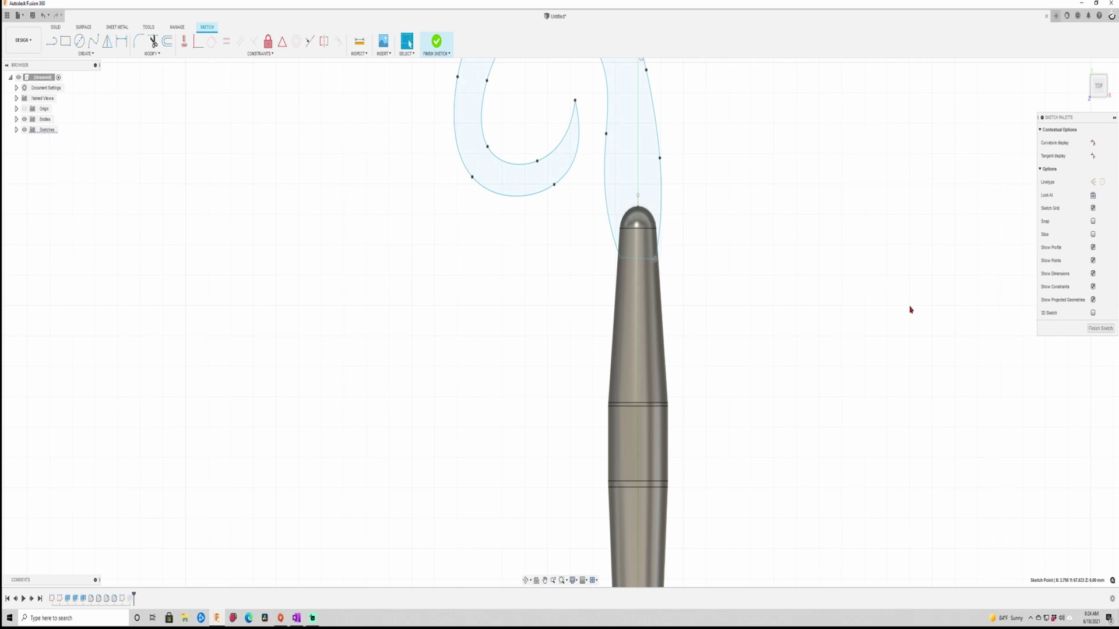
click(1093, 330)
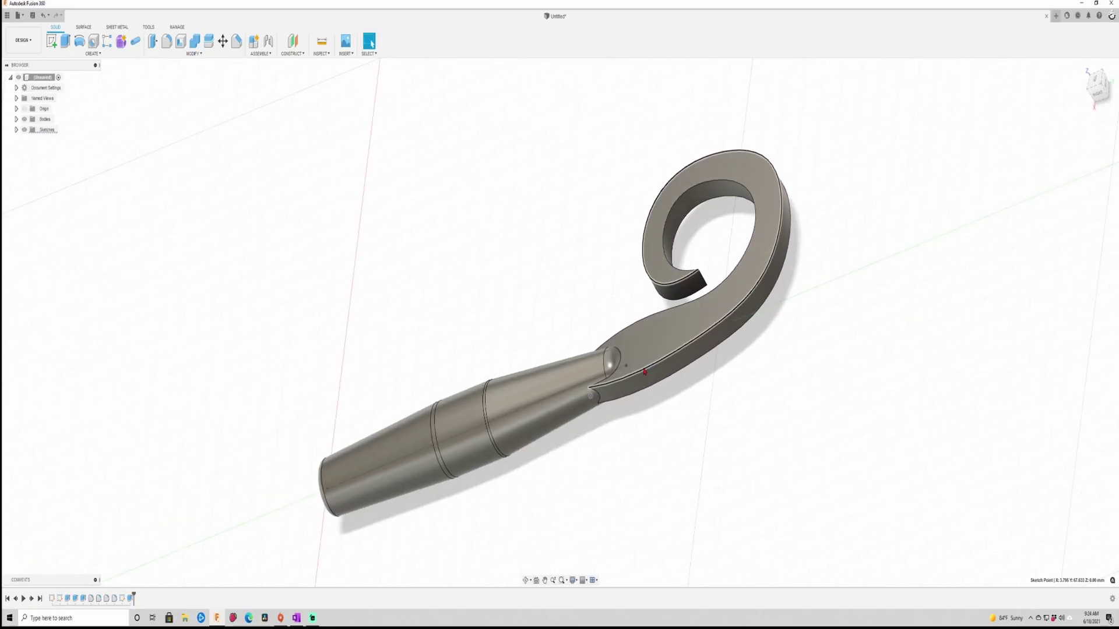
Fillet the edges of the tail's top flat face and then its opposite flat face
click(645, 371)
click(167, 41)
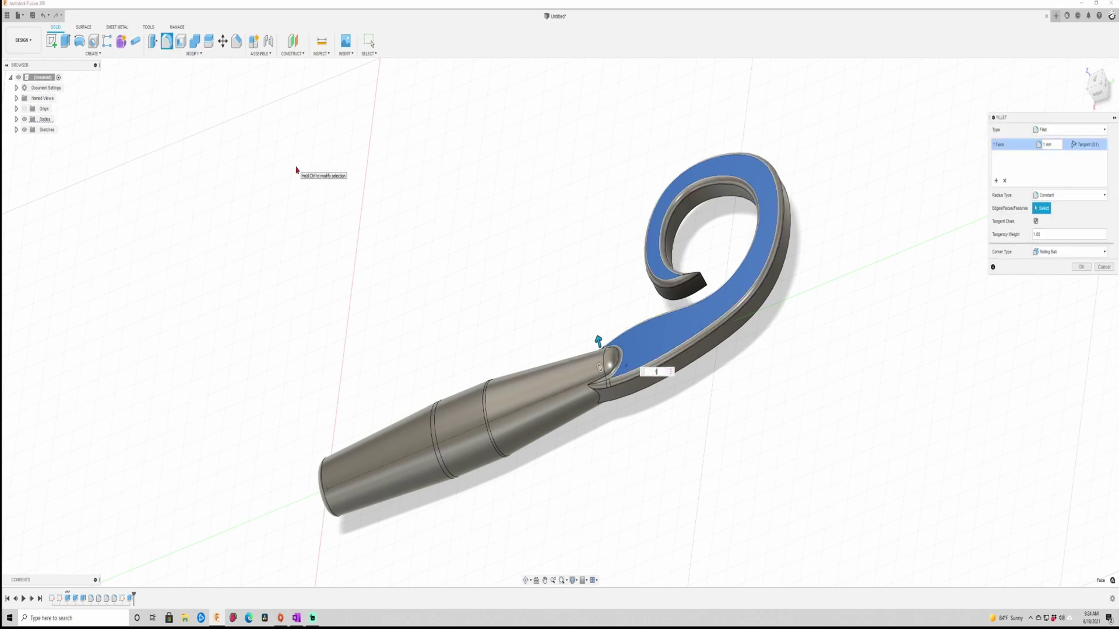
key(Return)
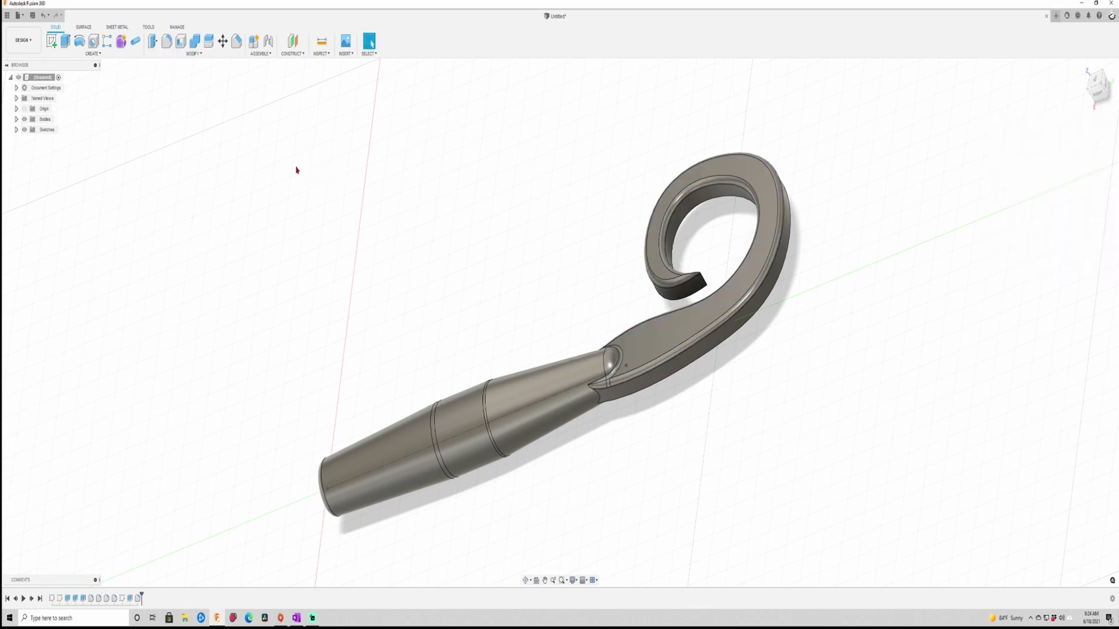
shift+middle_drag(298, 169, 589, 463)
click(645, 175)
click(166, 41)
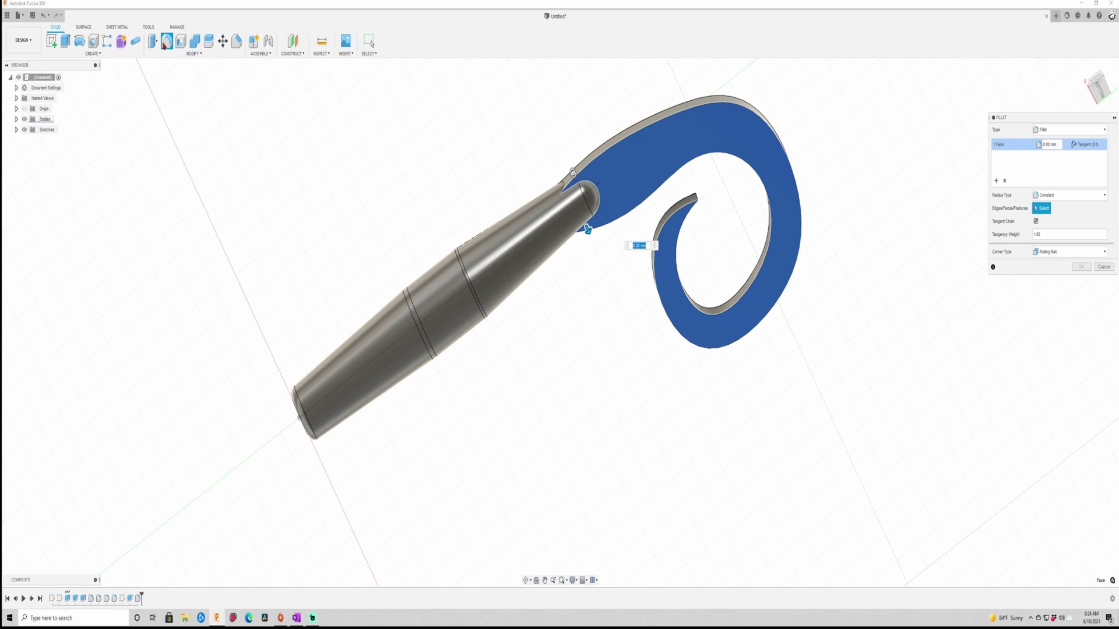
key(Return)
shift+middle_drag(557, 387, 620, 471)
Use Ctrl+S to bring up the Save dialog for the lure, located in Fishing Lures
key(ctrl+s)
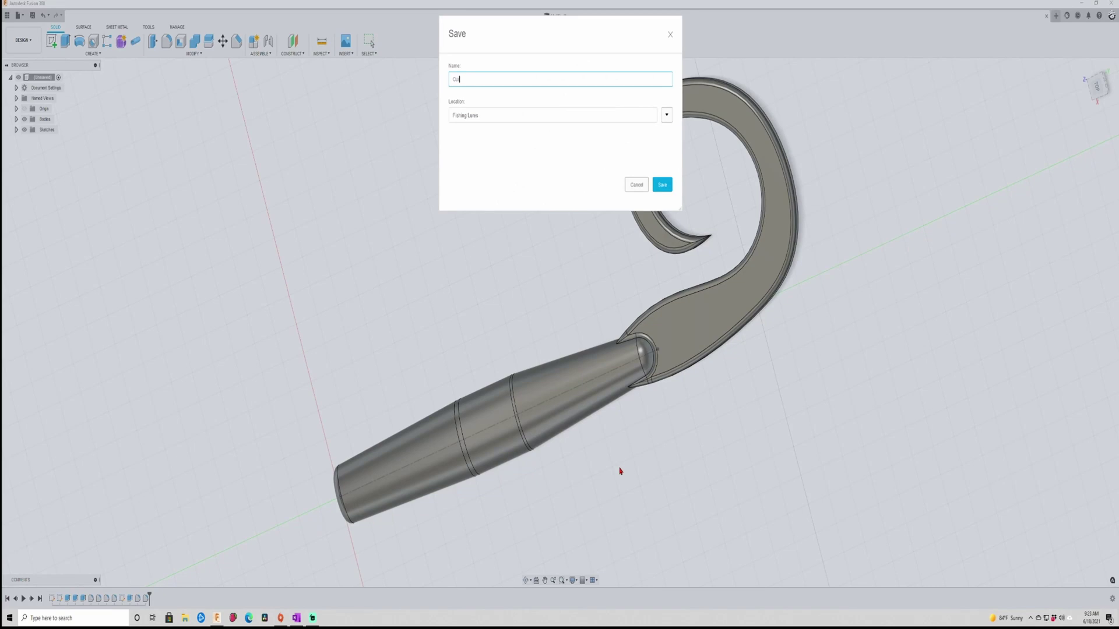